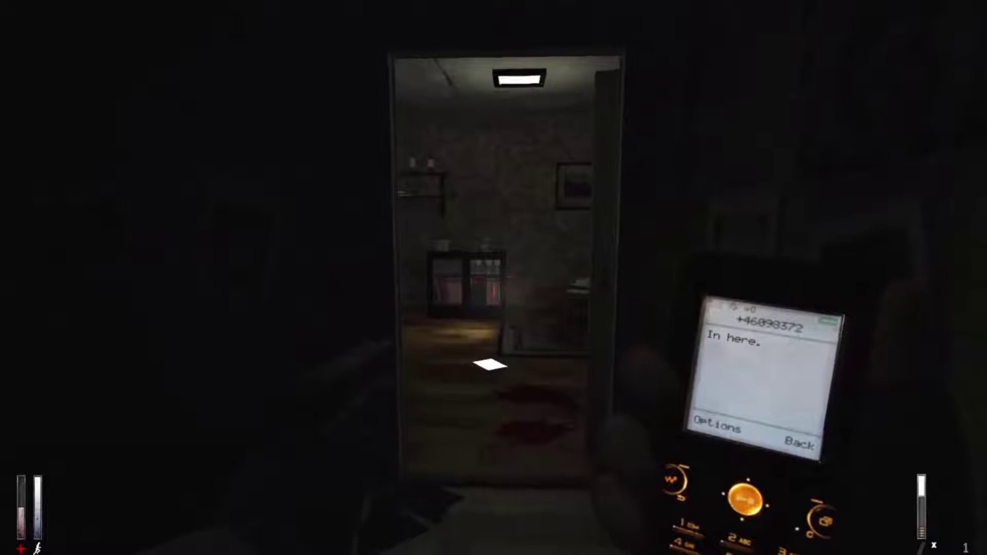
key(w)
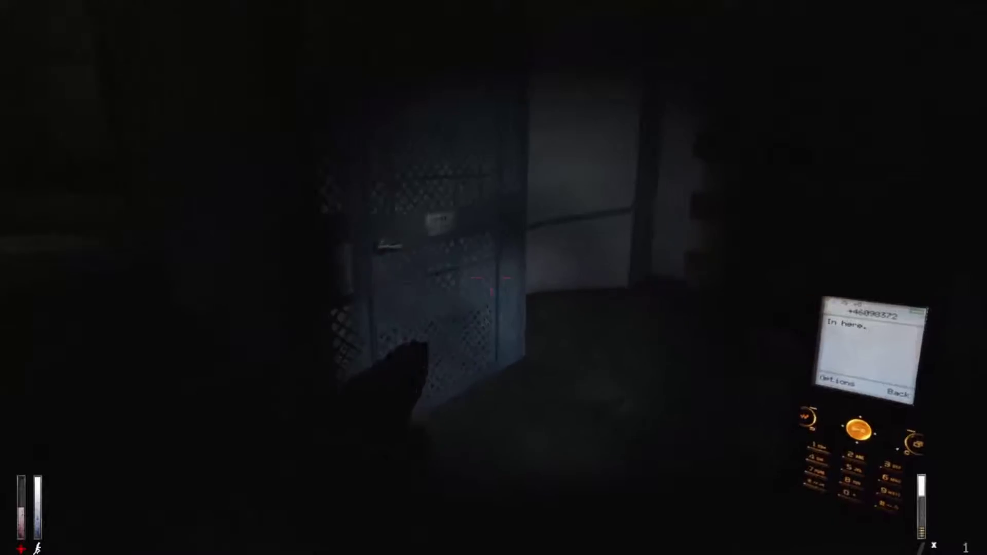
Try the elevator, then cross the tiled rooms with the pistol drawn
key(e)
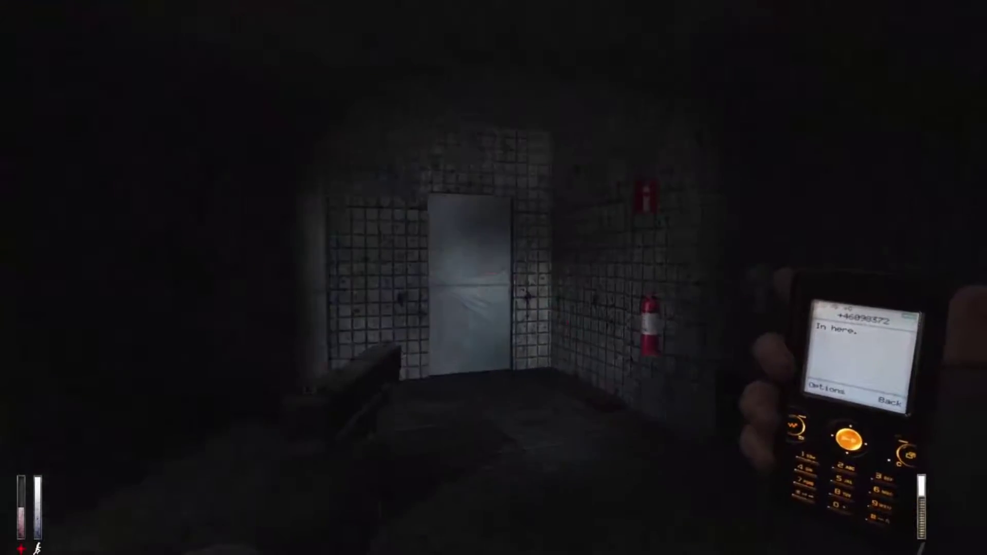
key(w)
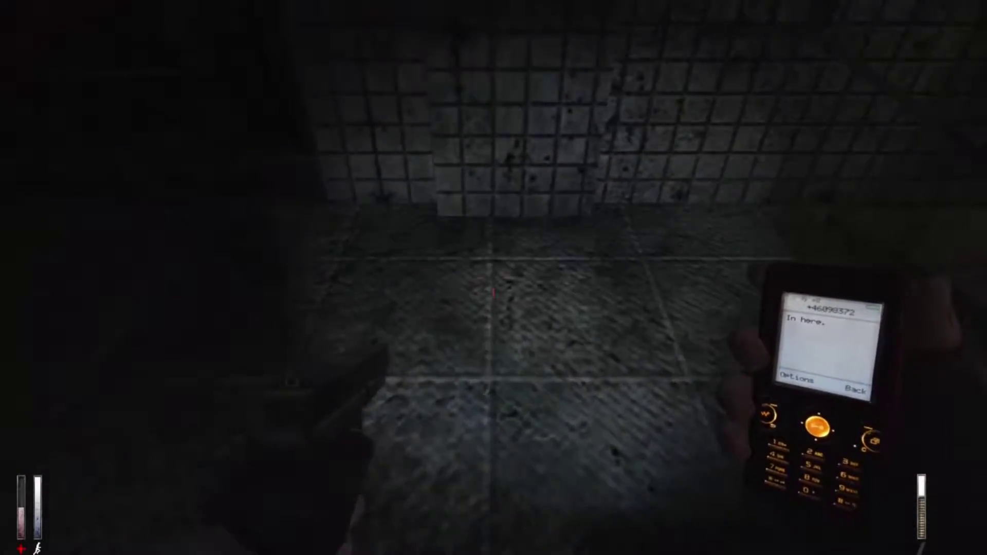
key(w)
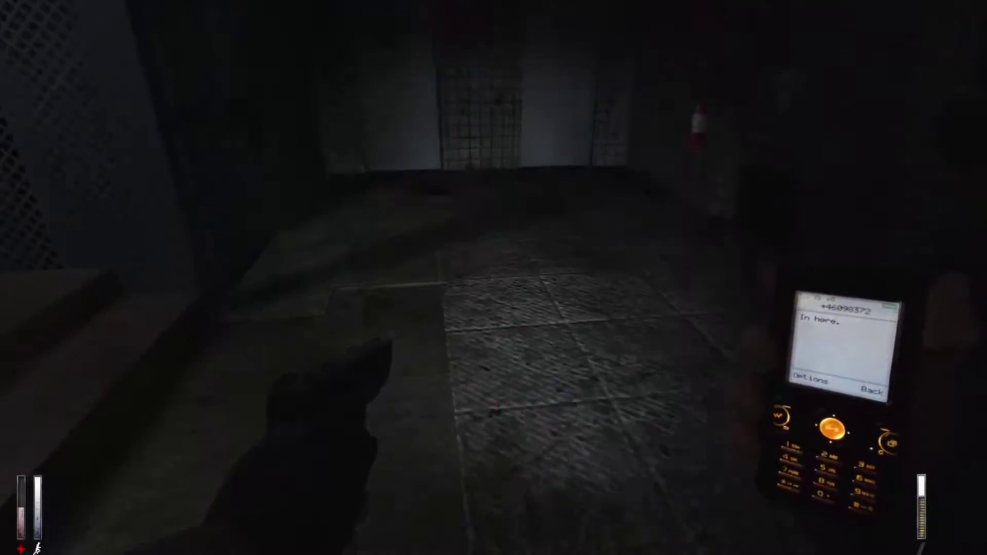
key(w)
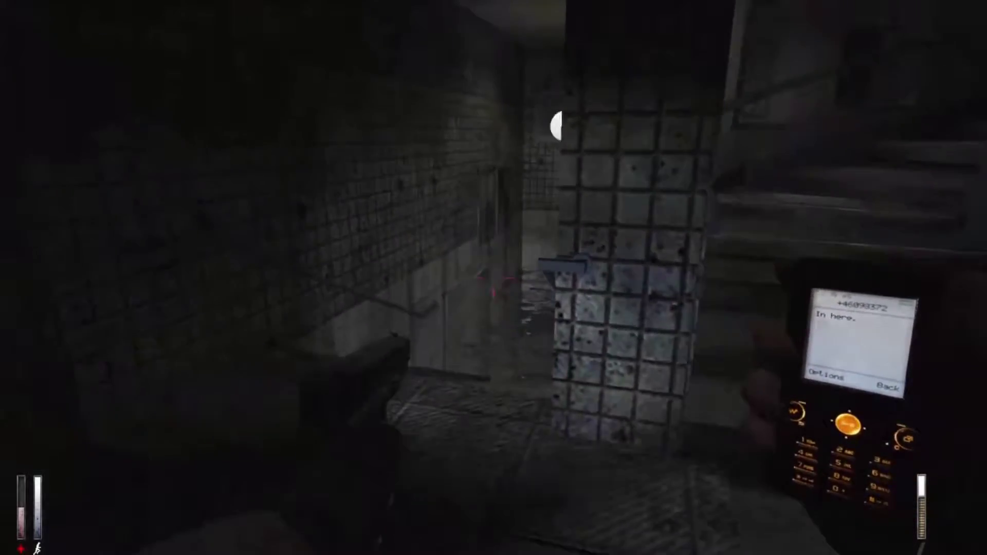
key(w)
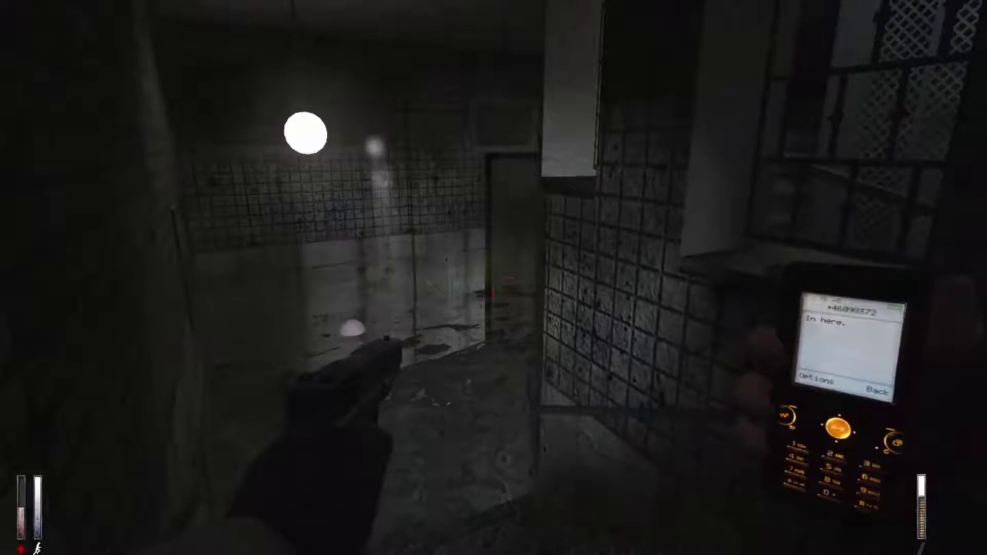
key(w)
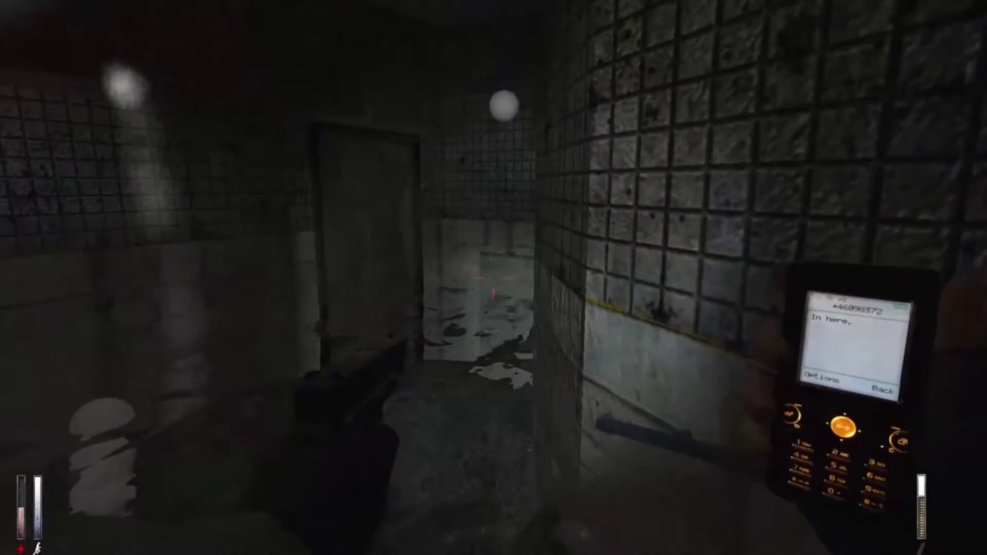
key(w)
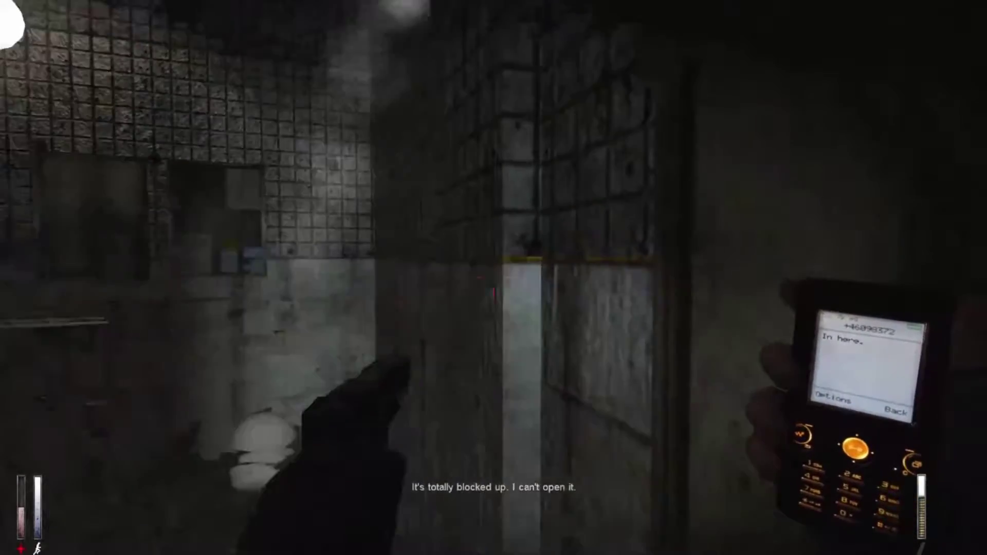
Walk to the doorway under the exit sign and try the boarded-up door
key(w)
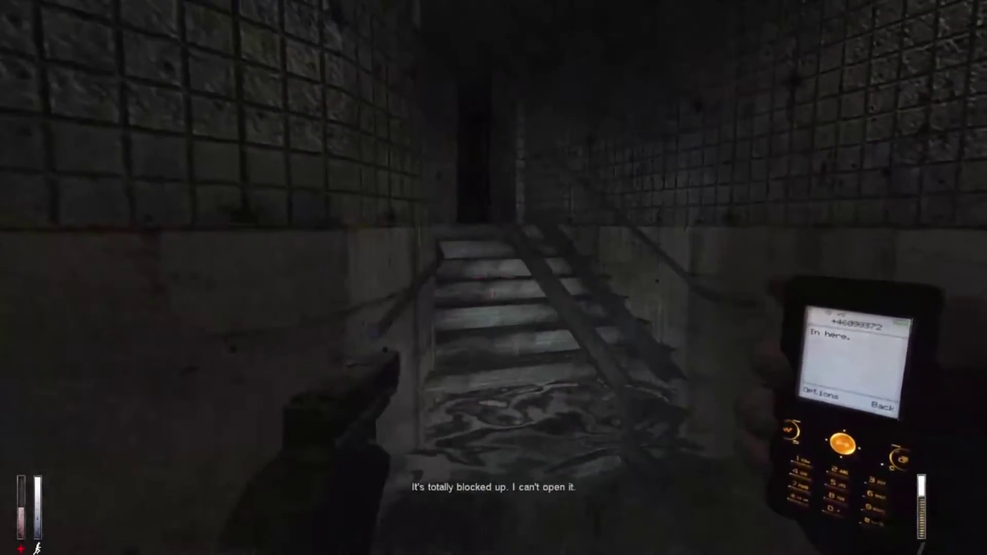
key(w)
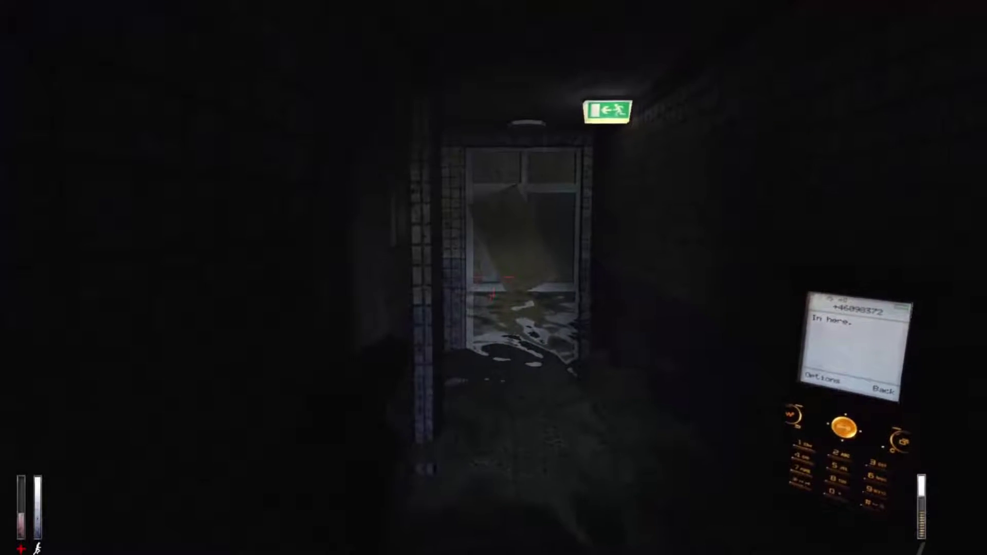
key(w)
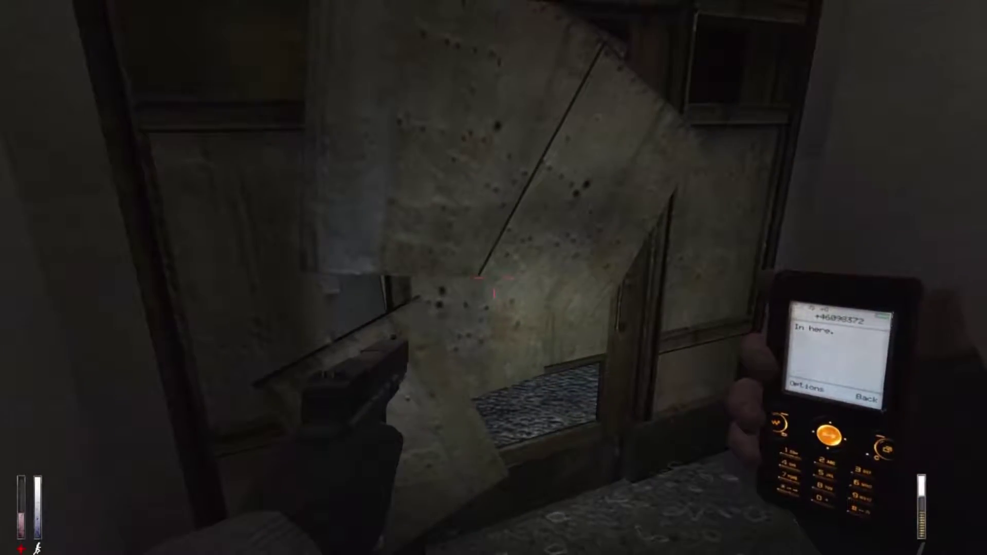
key(e)
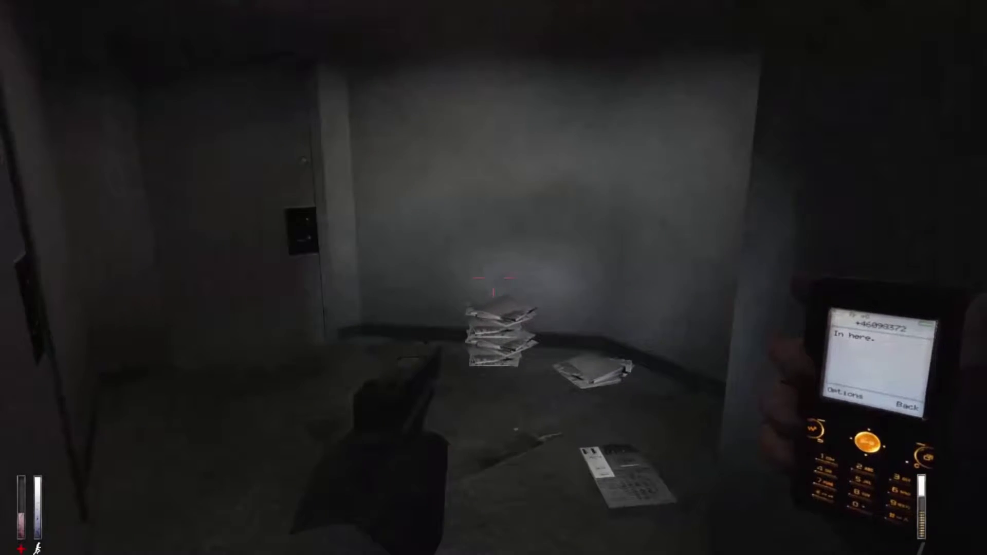
Try the locked door several times and check the inventory
key(e)
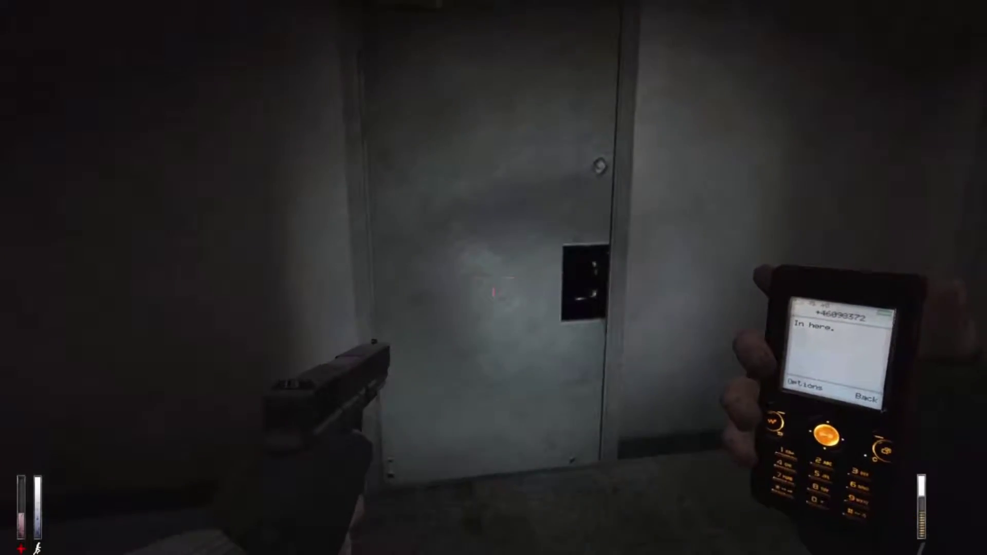
key(e)
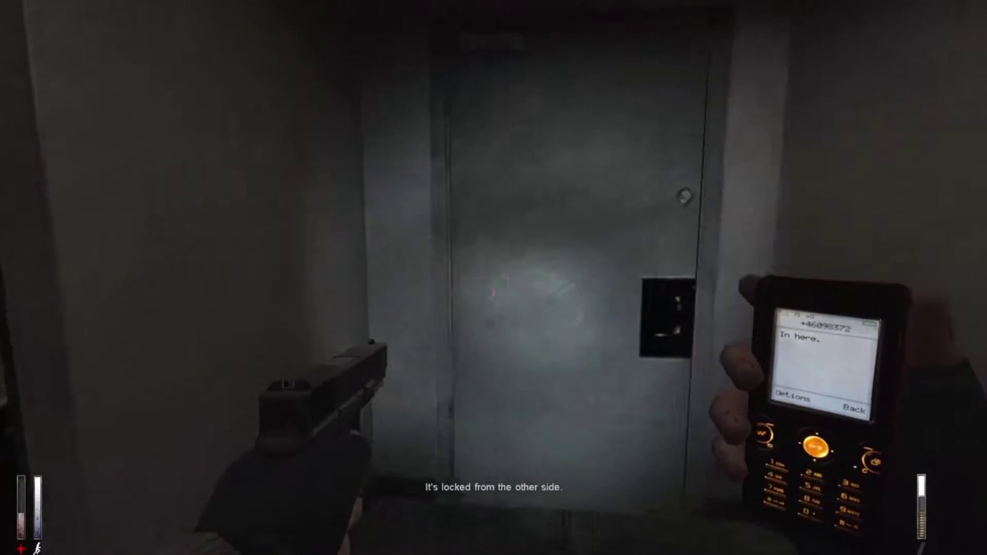
key(e)
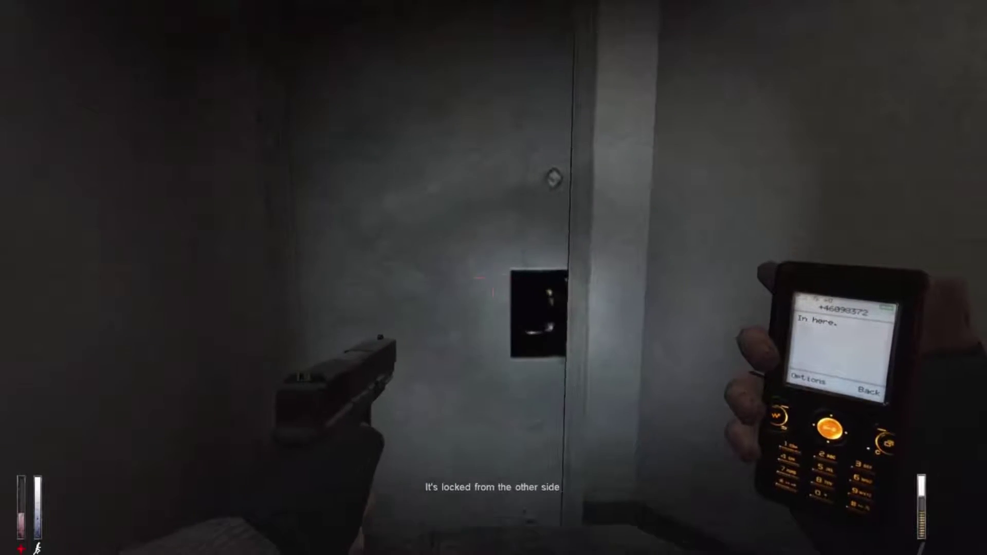
key(e)
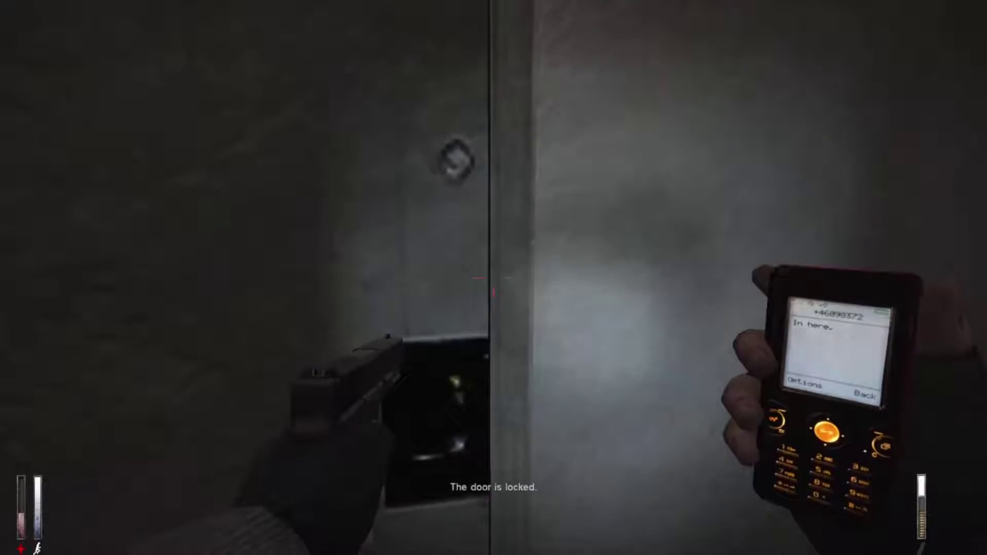
key(Tab)
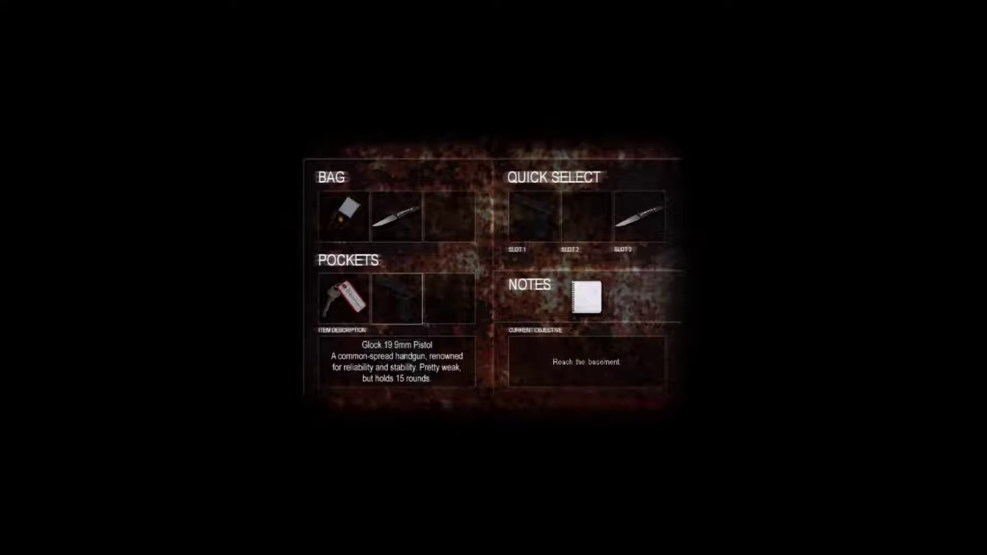
key(Tab)
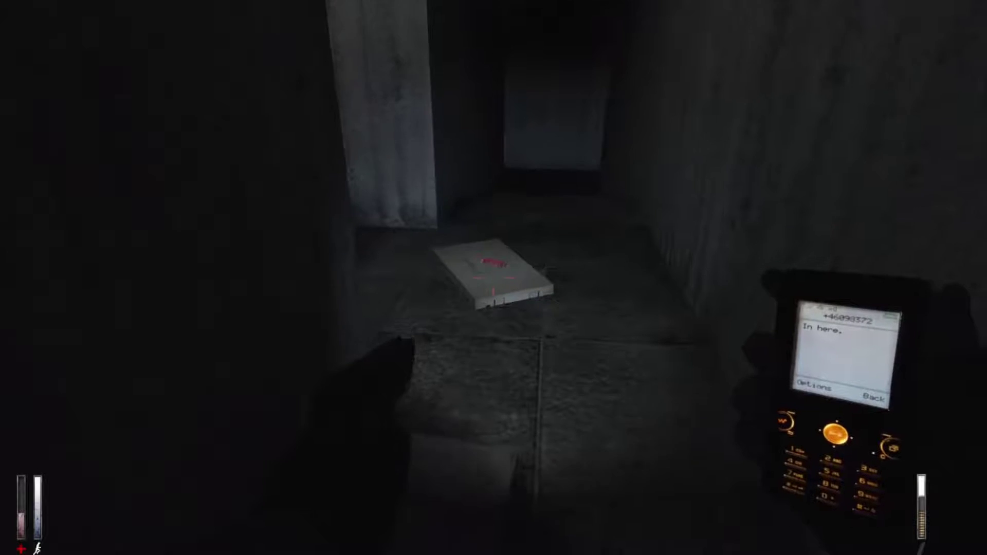
Grab the floor ammunition, reload after dying, and unlock the door with the Basement key
key(w)
key(w)
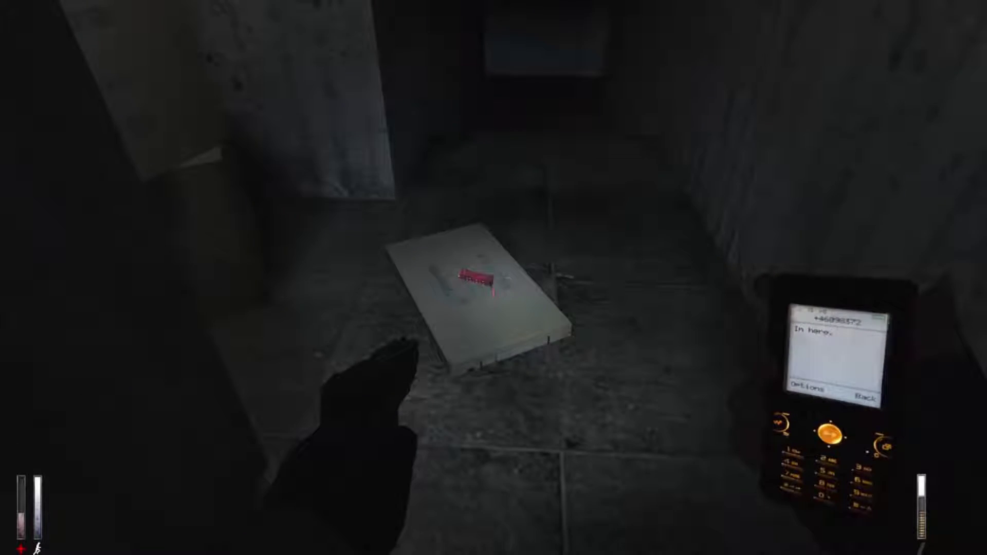
key(e)
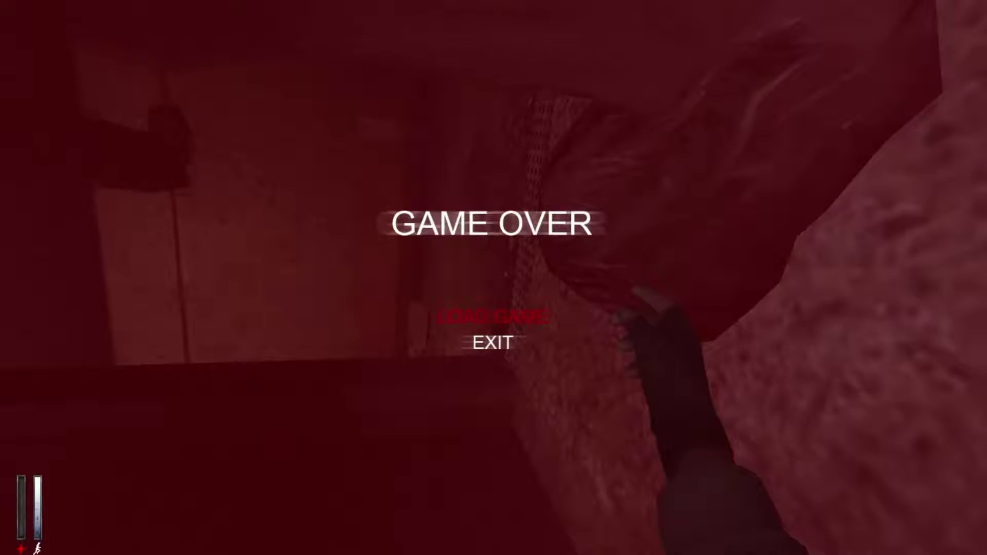
key(Return)
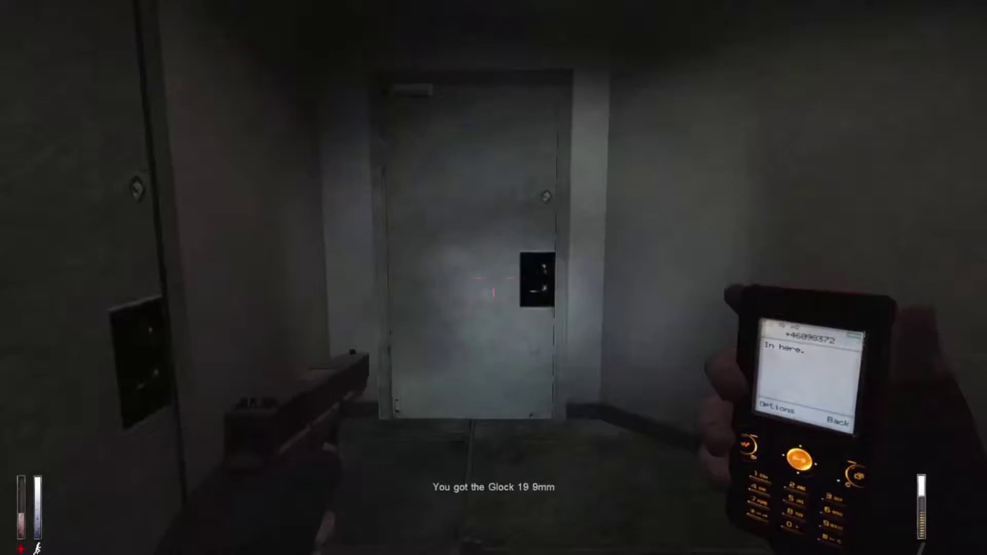
key(w)
key(Tab)
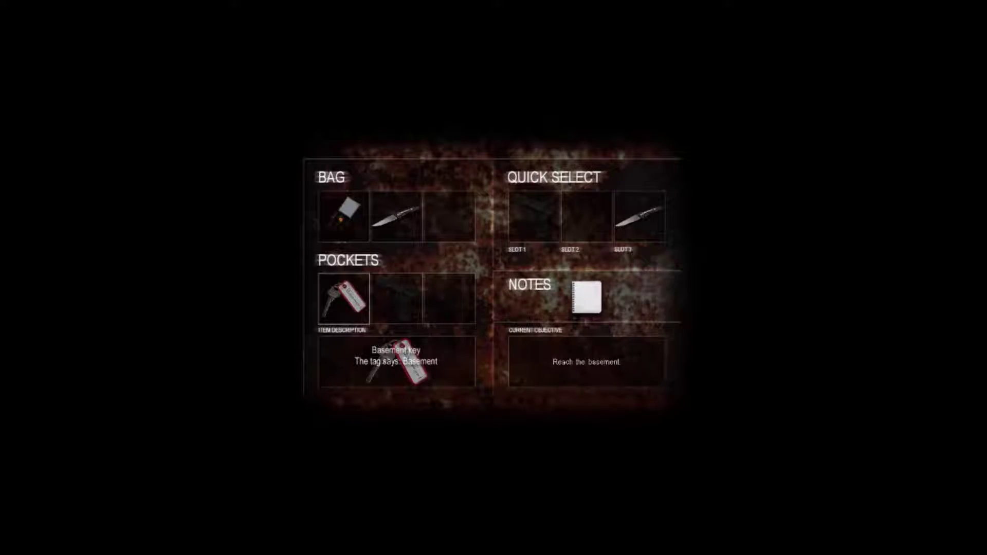
click(402, 284)
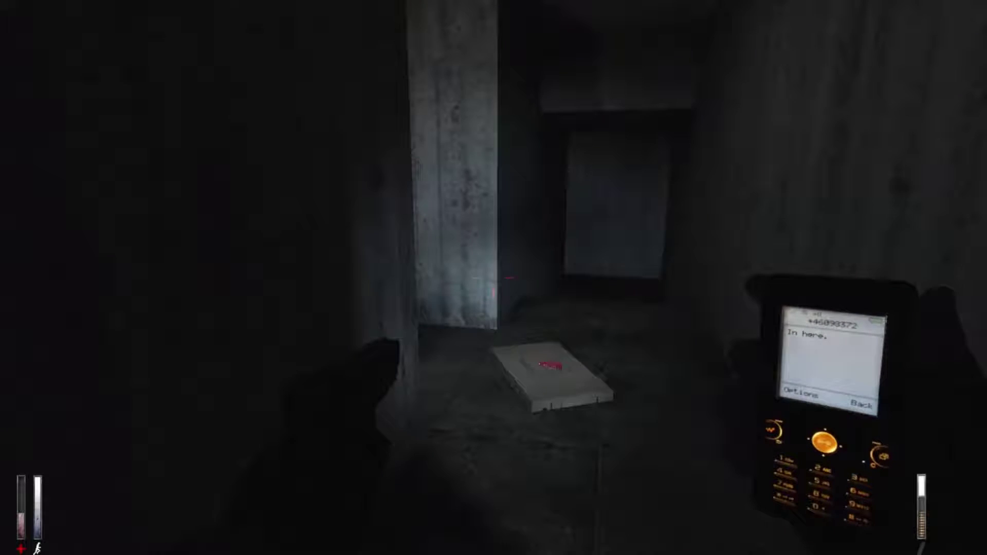
Approach the white box, then fire down the corridor and advance toward the ghost
key(w)
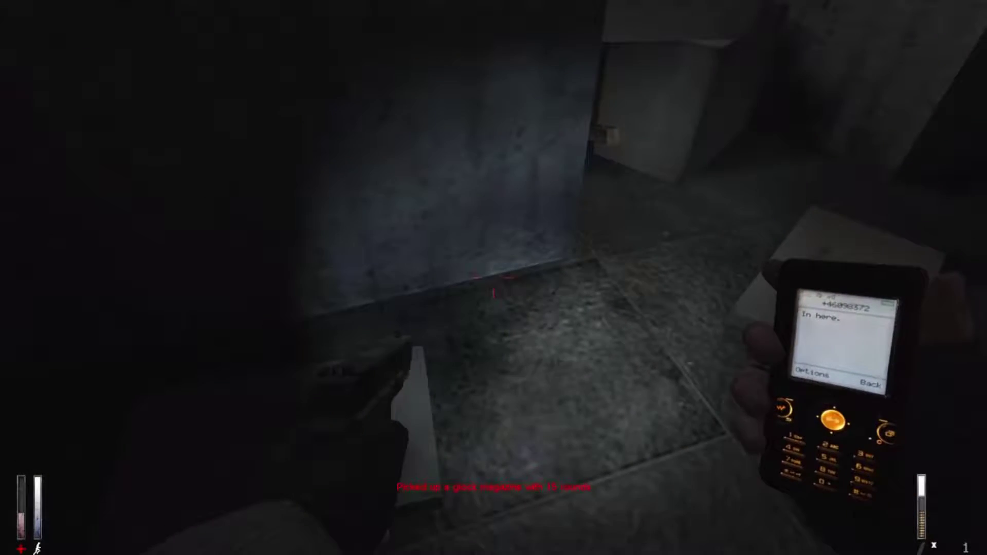
key(w)
key(e)
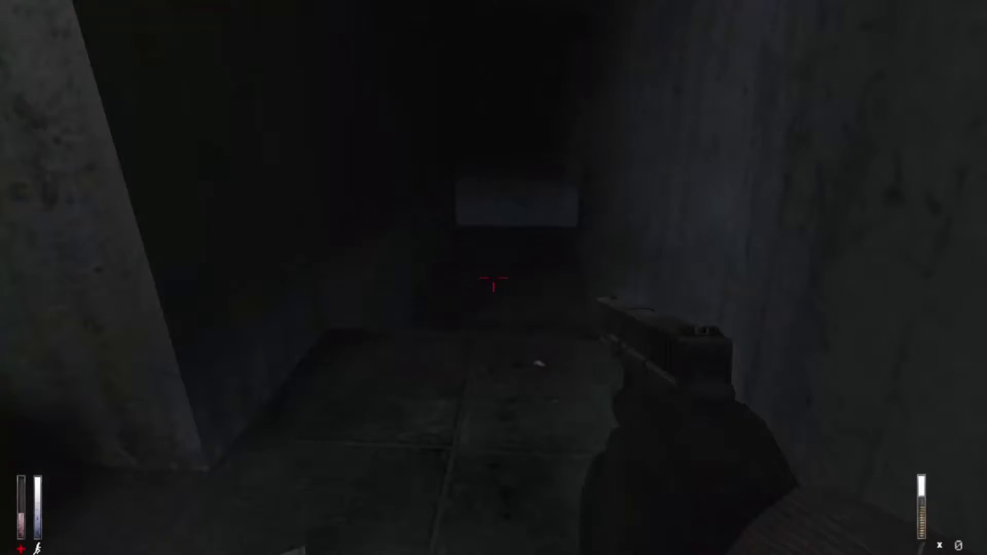
key(w)
click(493, 286)
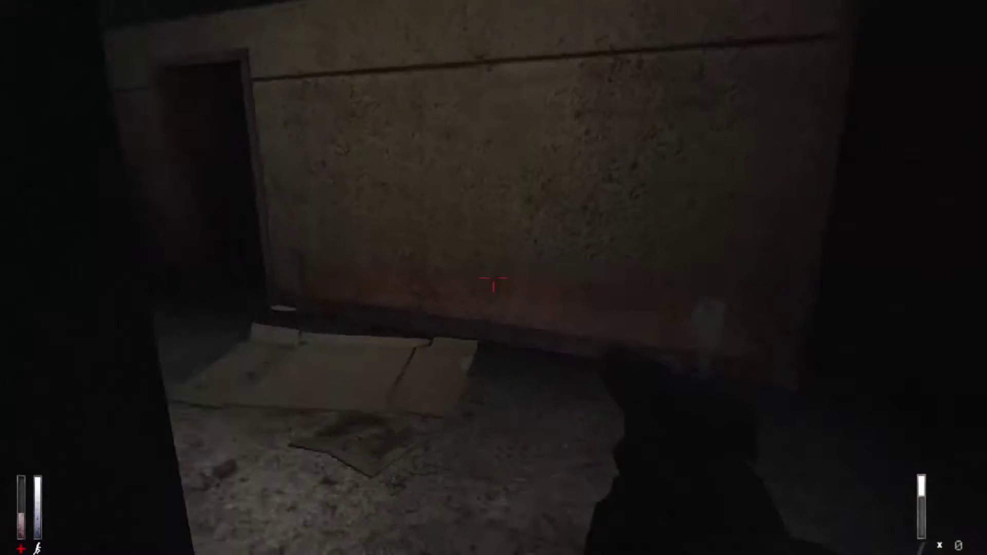
key(w)
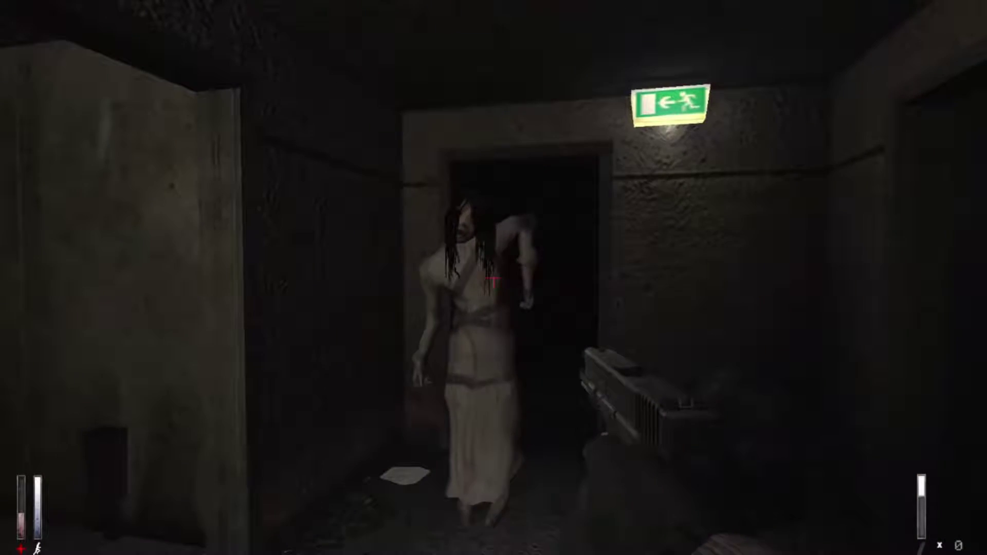
key(w)
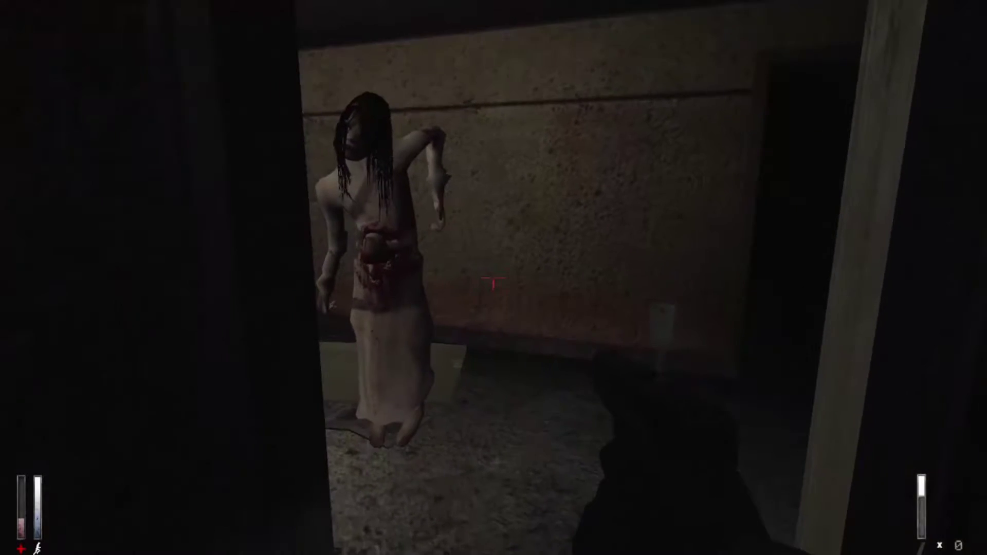
Back away from the ghost, pick up the magazine, and shoot the ghost down
key(s)
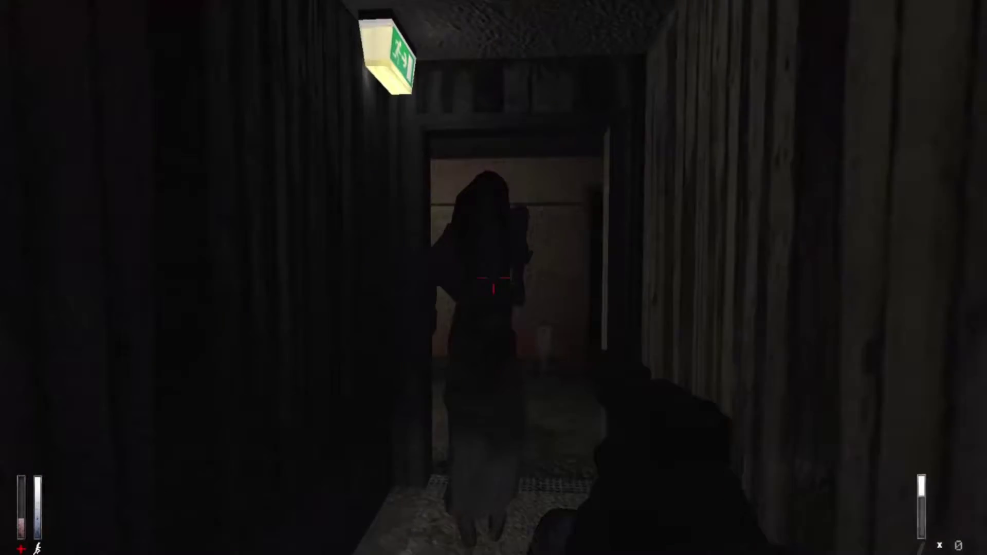
key(s)
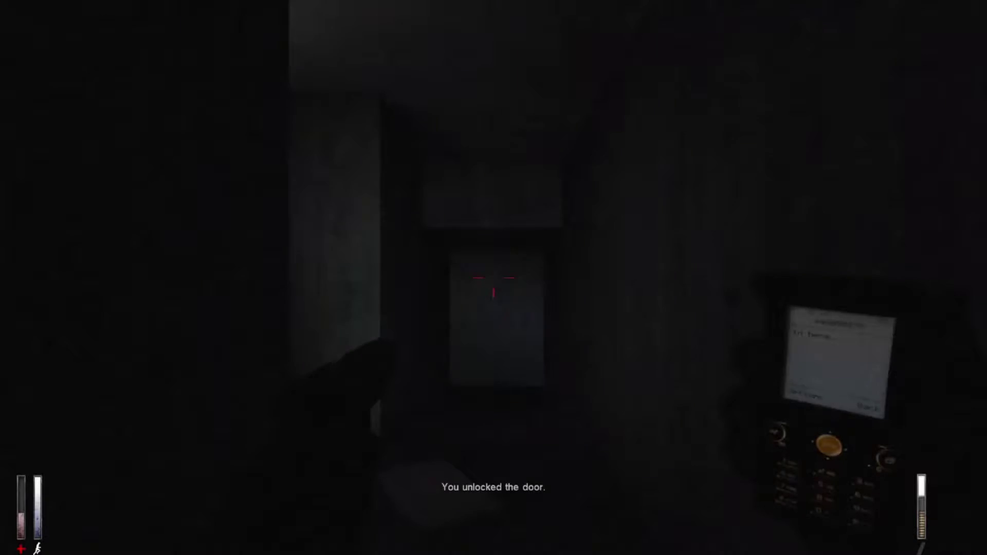
key(w)
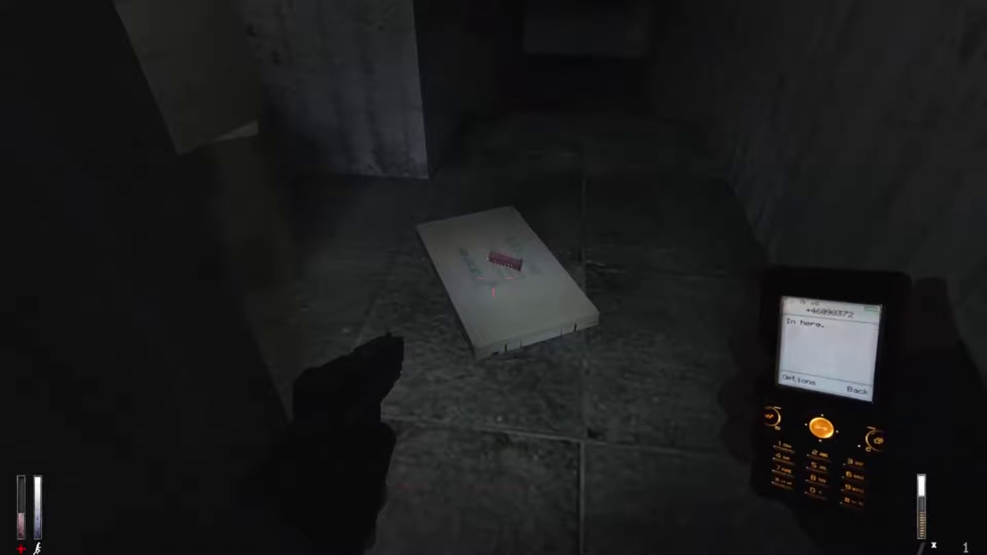
key(e)
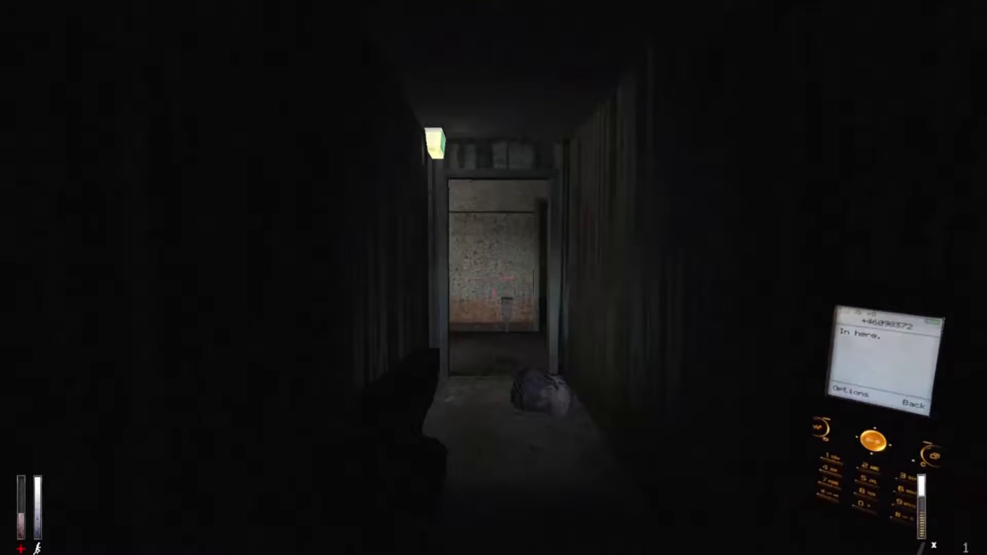
key(1)
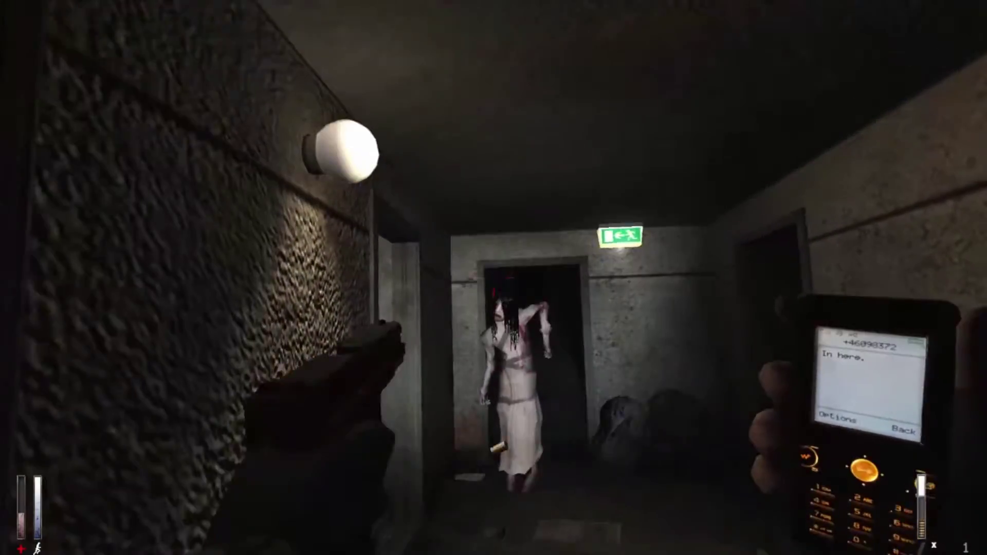
click(495, 278)
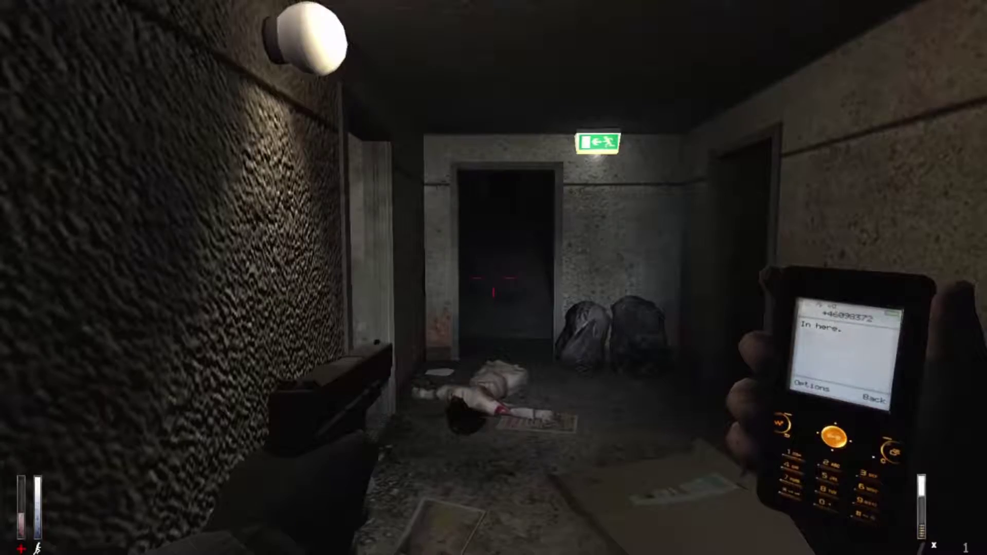
Walk past the fallen body through the dark corridor toward the lit doorway
key(w)
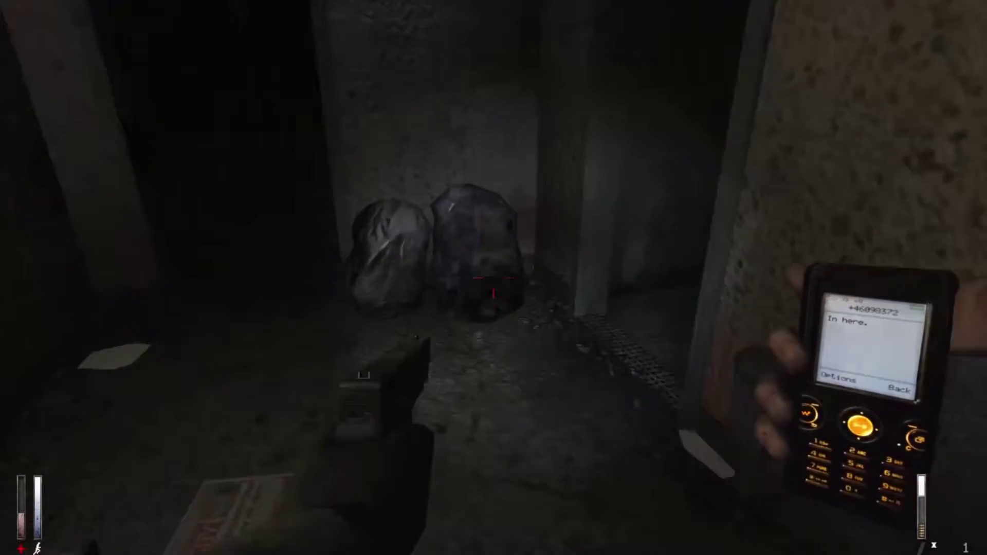
key(w)
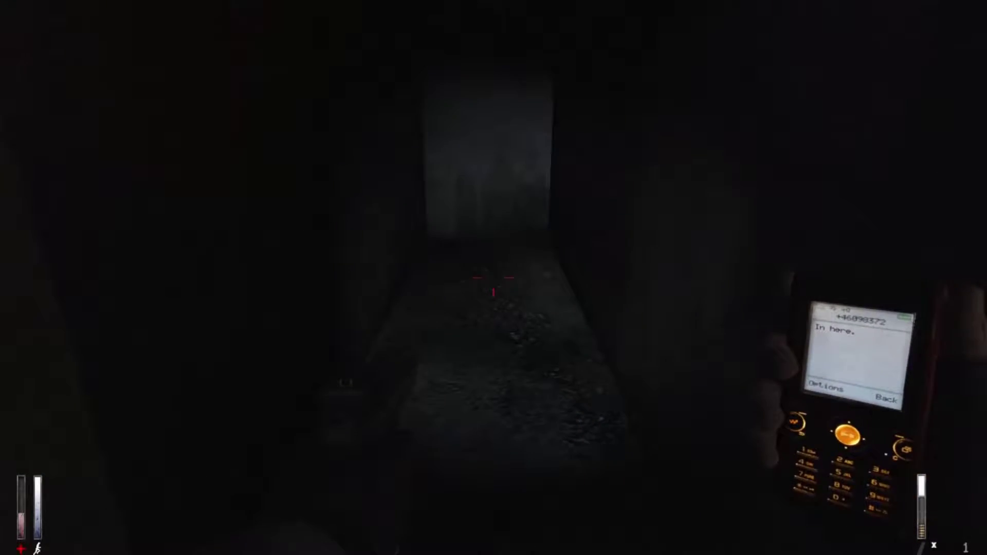
key(w)
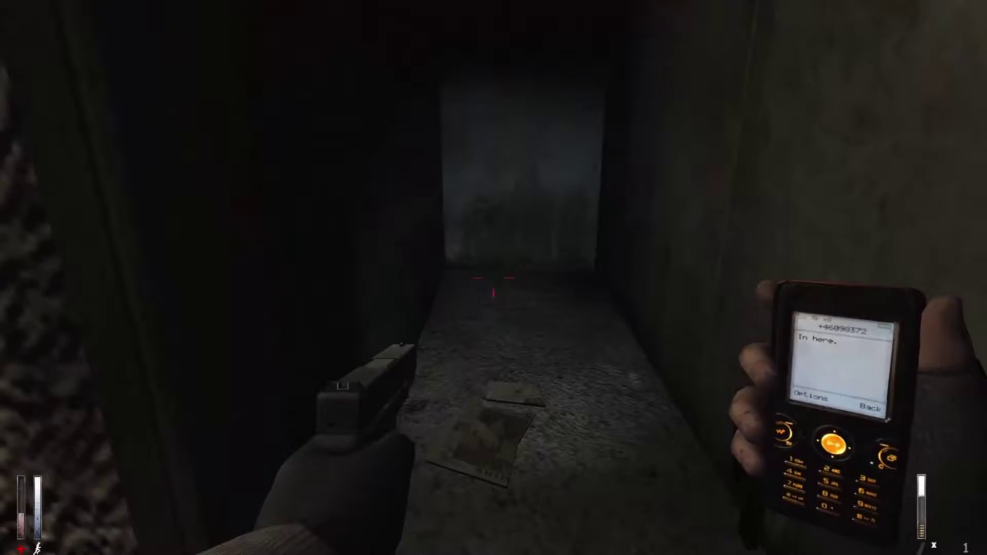
key(w)
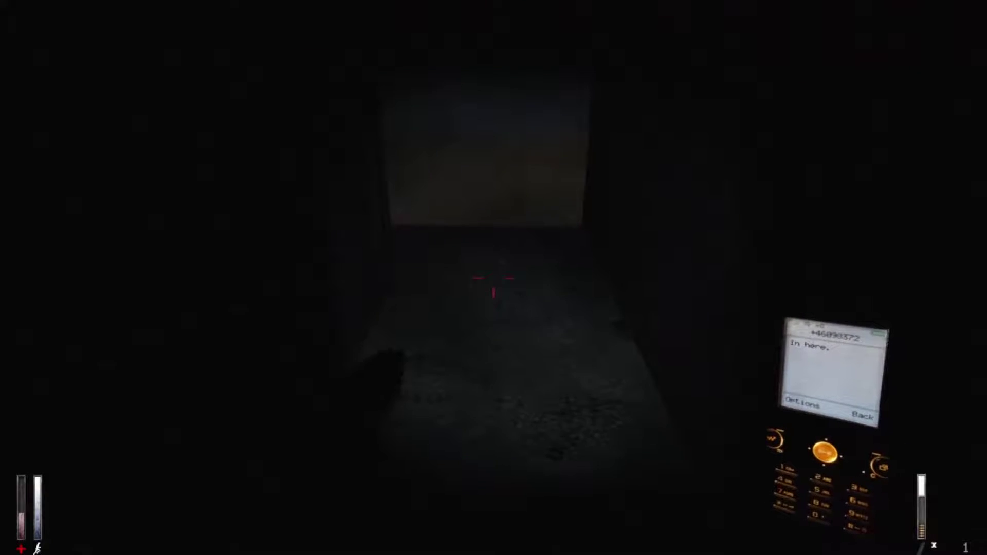
key(w)
key(w)
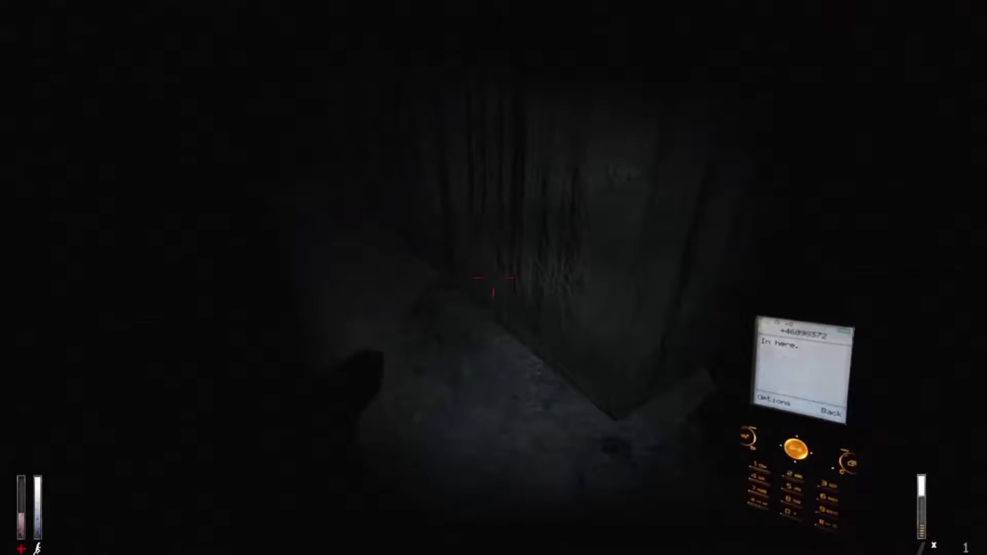
key(w)
drag(494, 293, 339, 293)
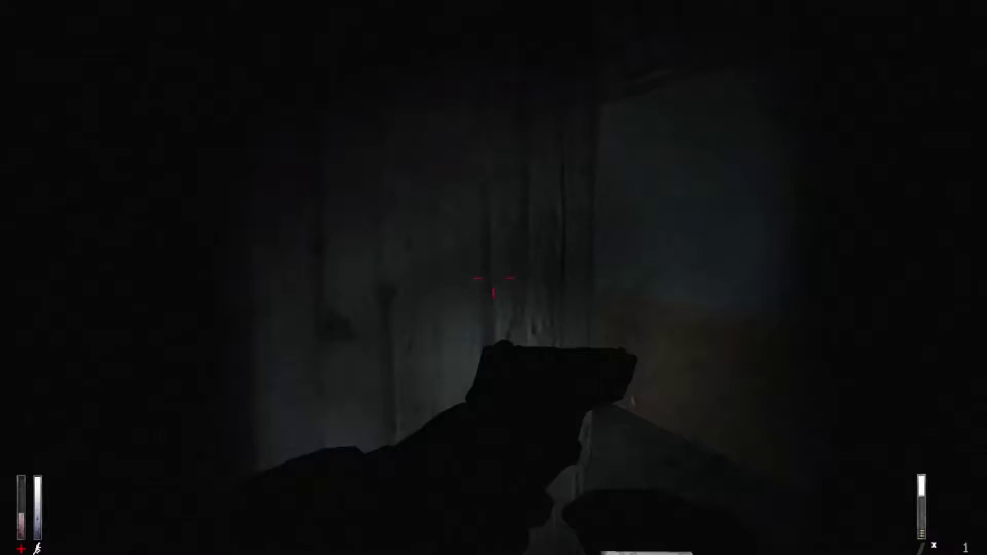
Shoot the pale figure, check the inventory, and inspect the wrapped bundle
click(494, 283)
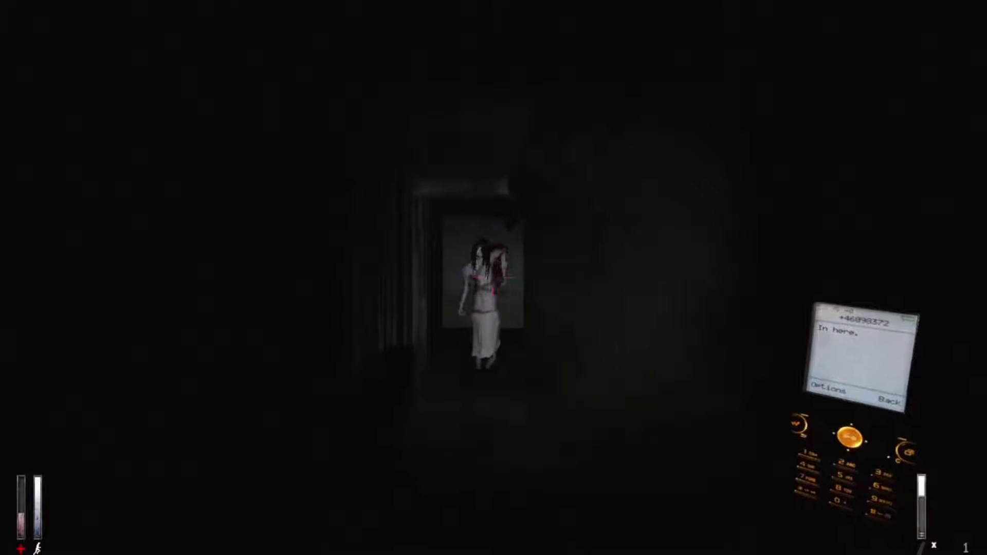
click(493, 283)
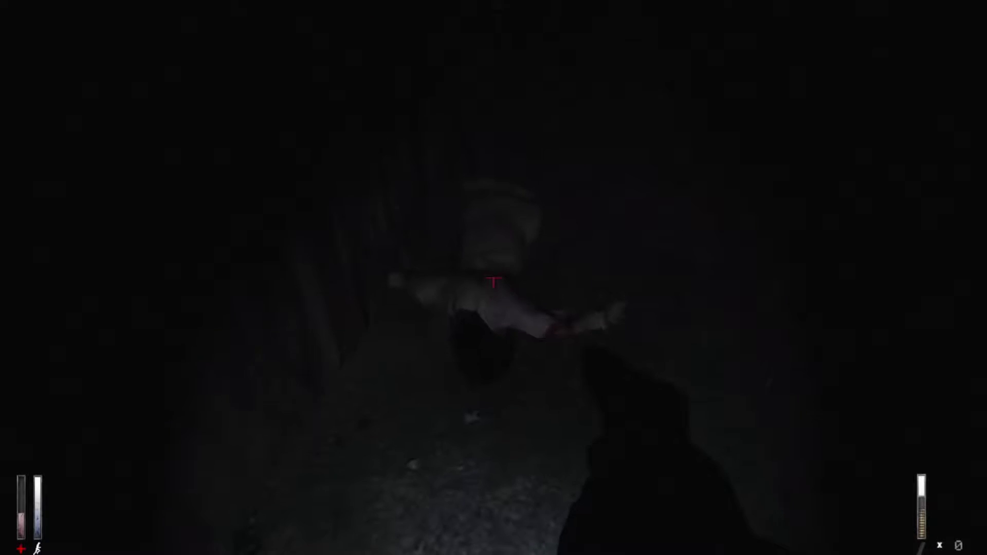
key(Tab)
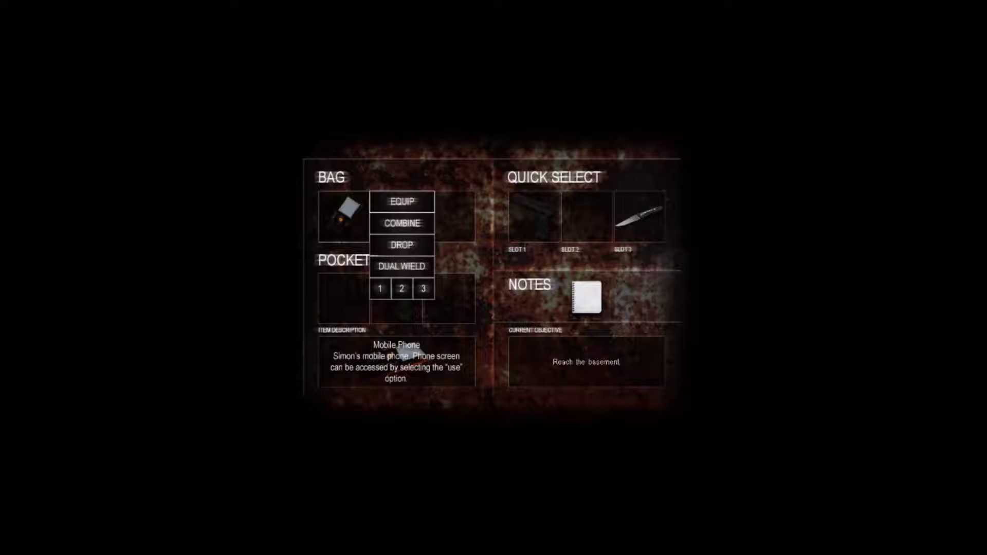
key(Tab)
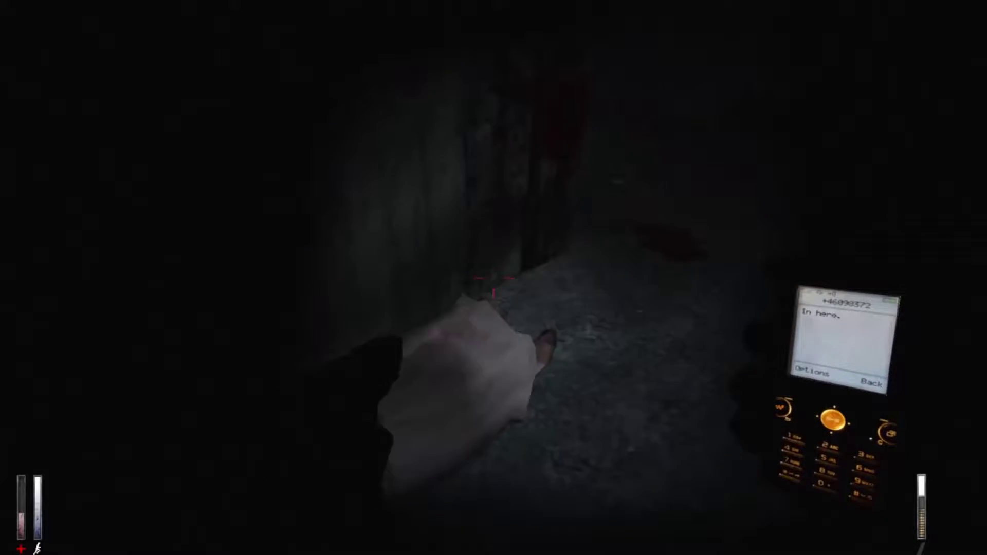
key(e)
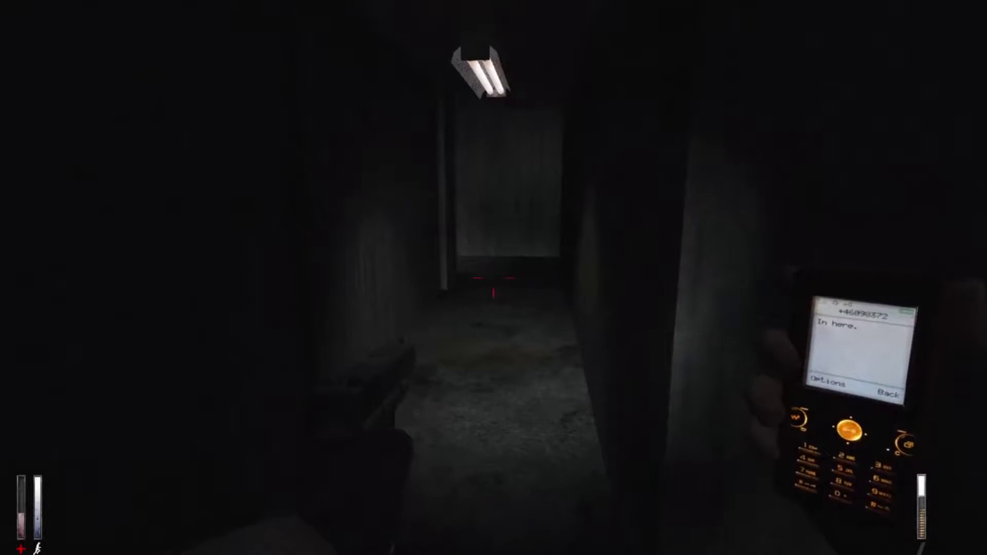
Move past the wall box along the corridor to the mesh cell with the noose
key(w)
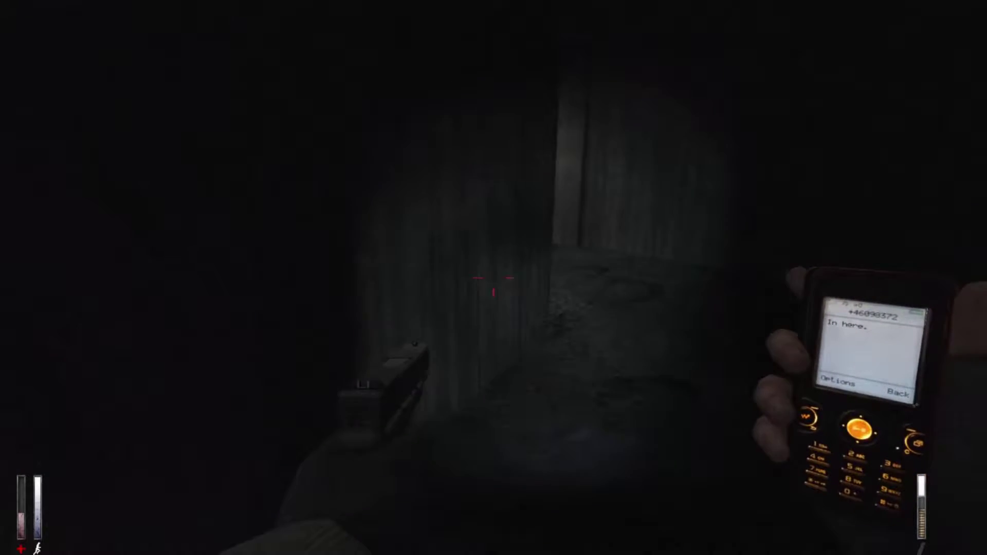
key(w)
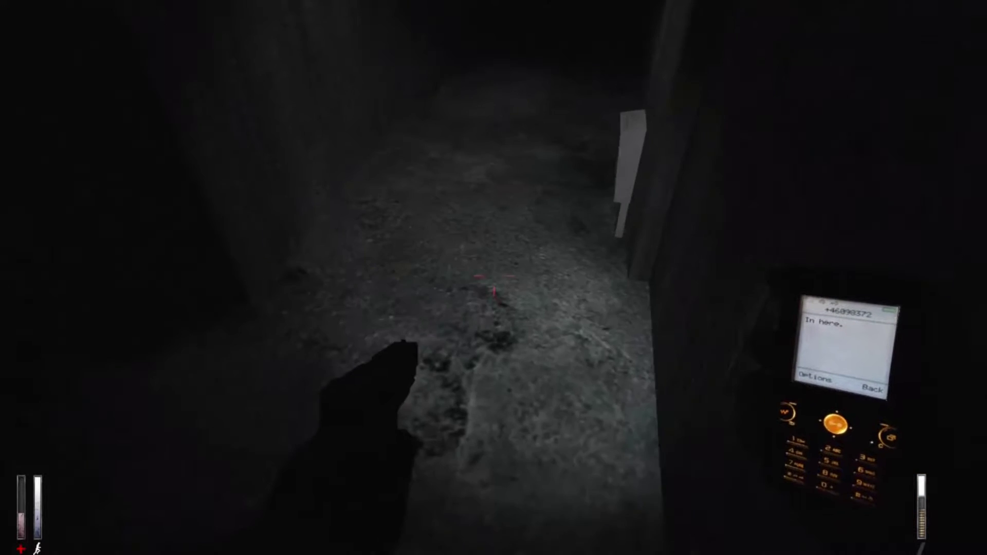
key(w)
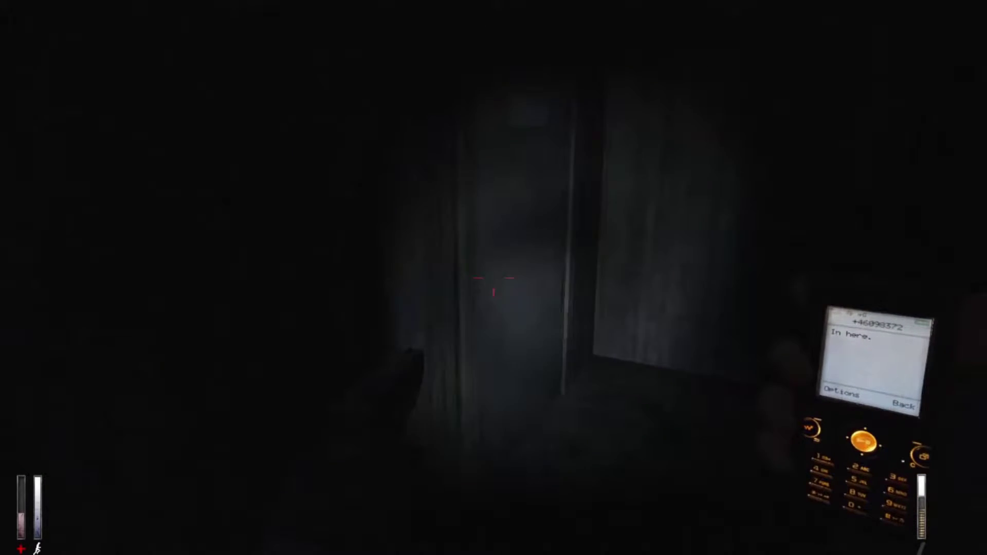
drag(493, 277, 309, 278)
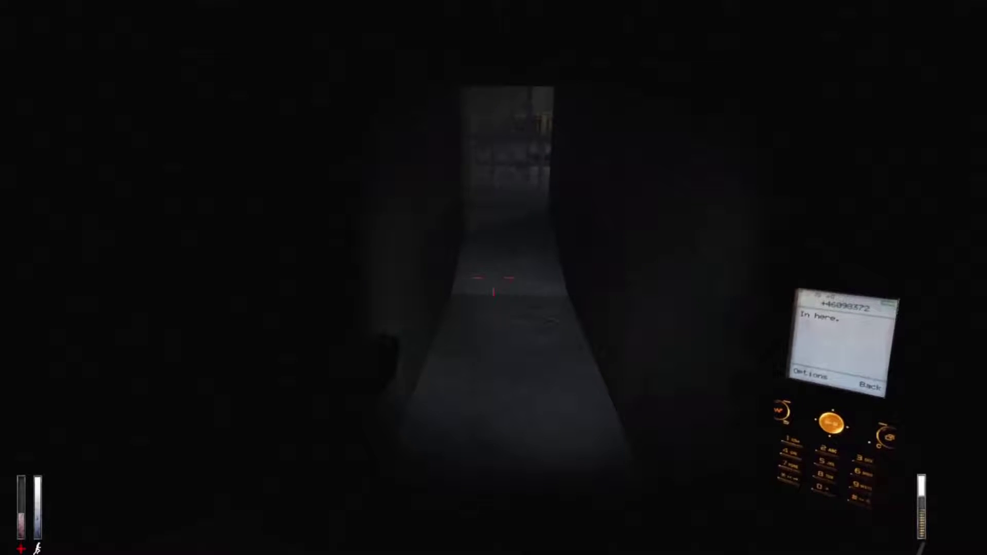
key(w)
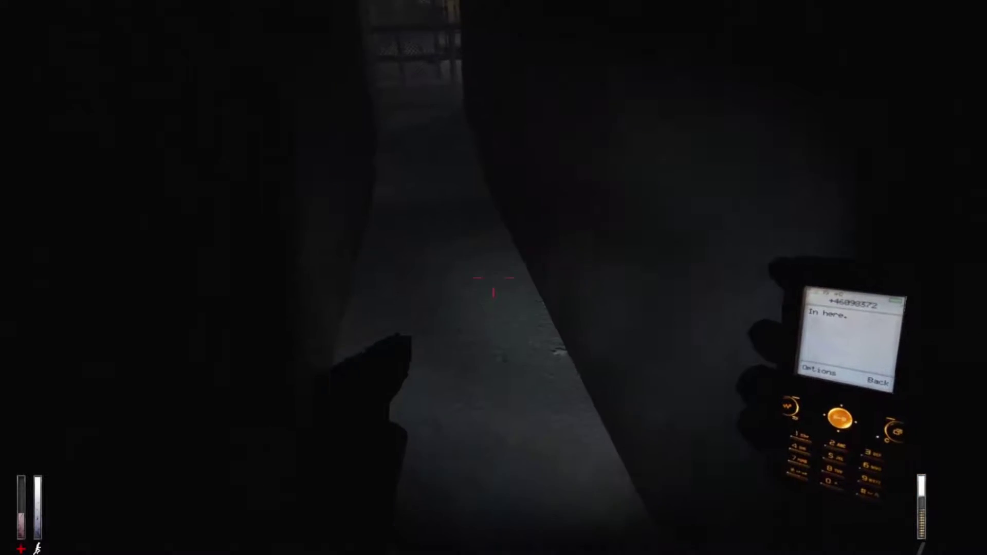
key(w)
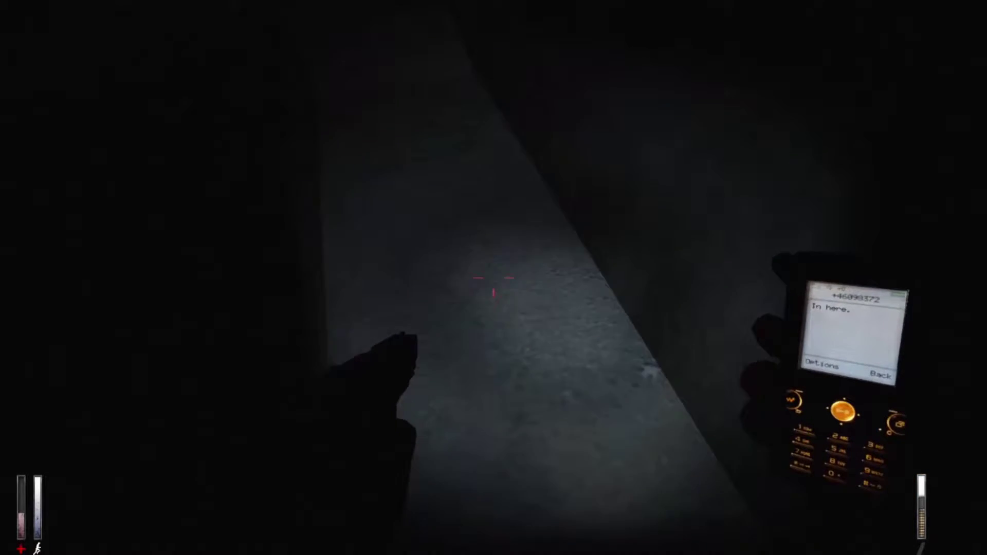
key(w)
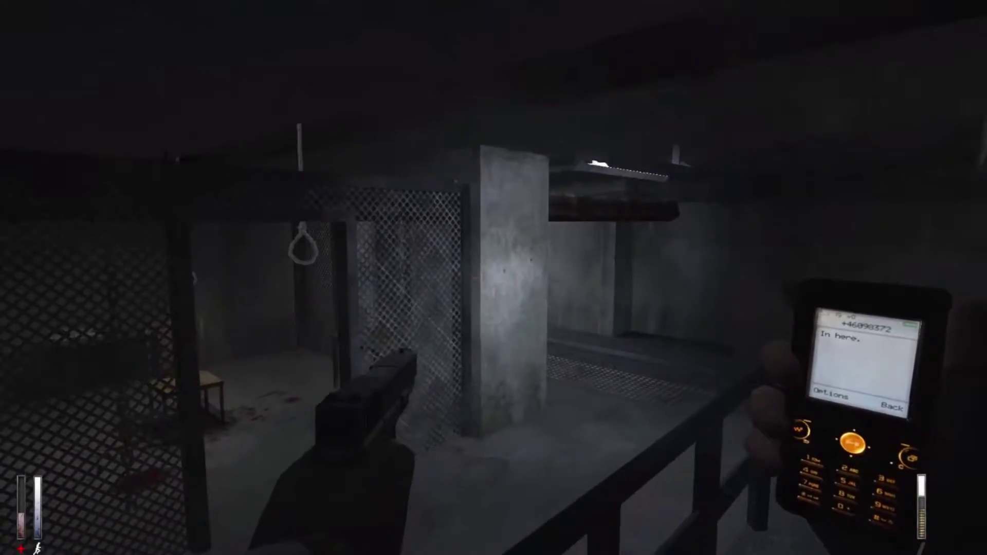
key(w)
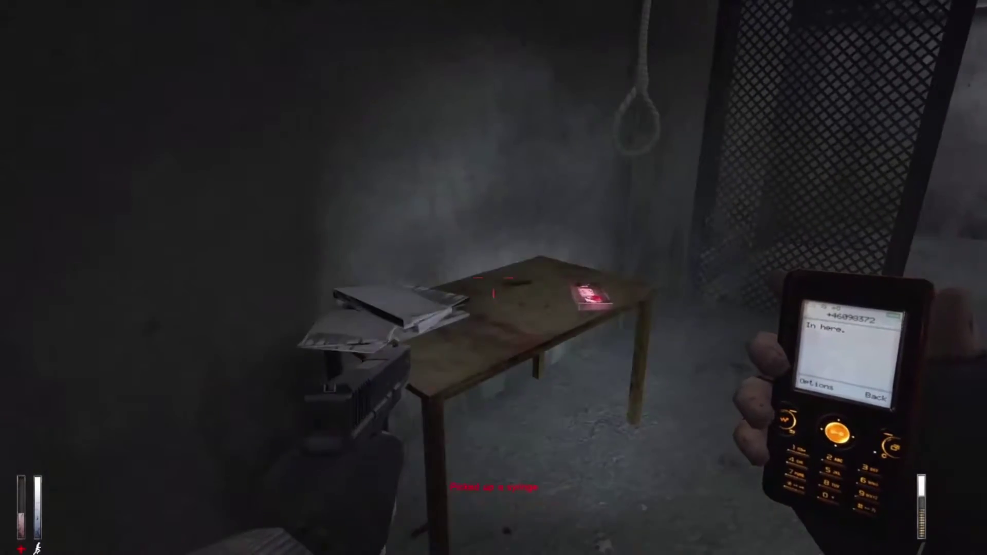
Pick up the red cassette, then check the new tape and the objective in the inventory
key(e)
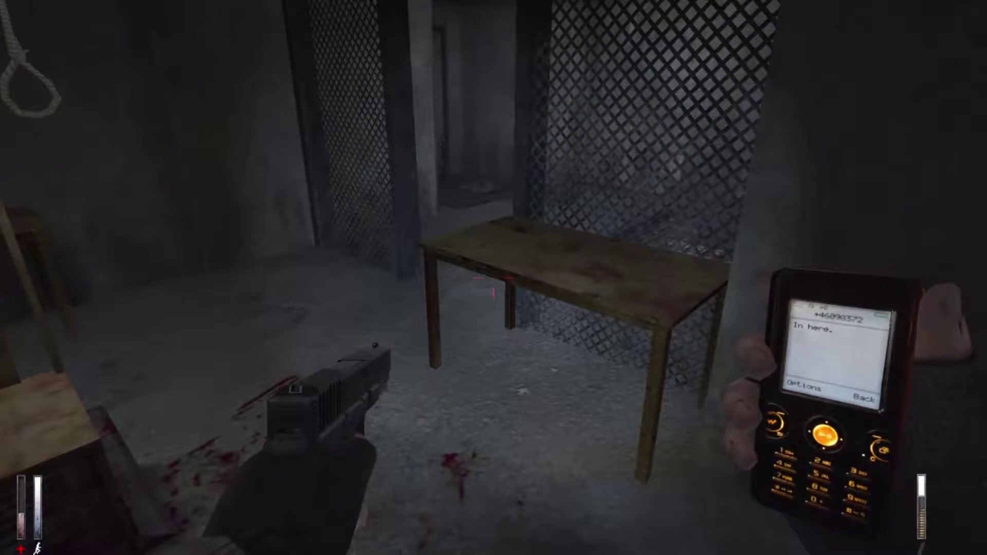
key(Tab)
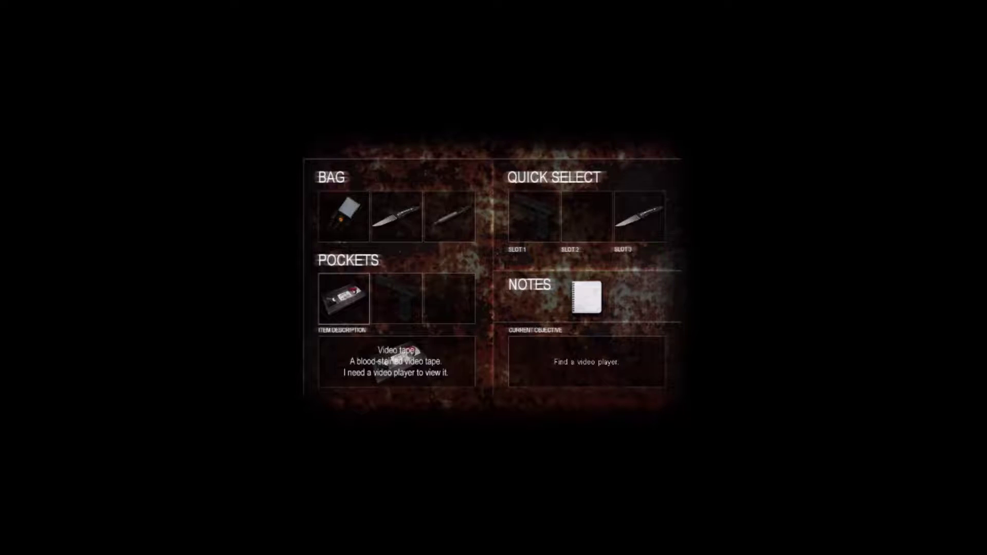
key(Tab)
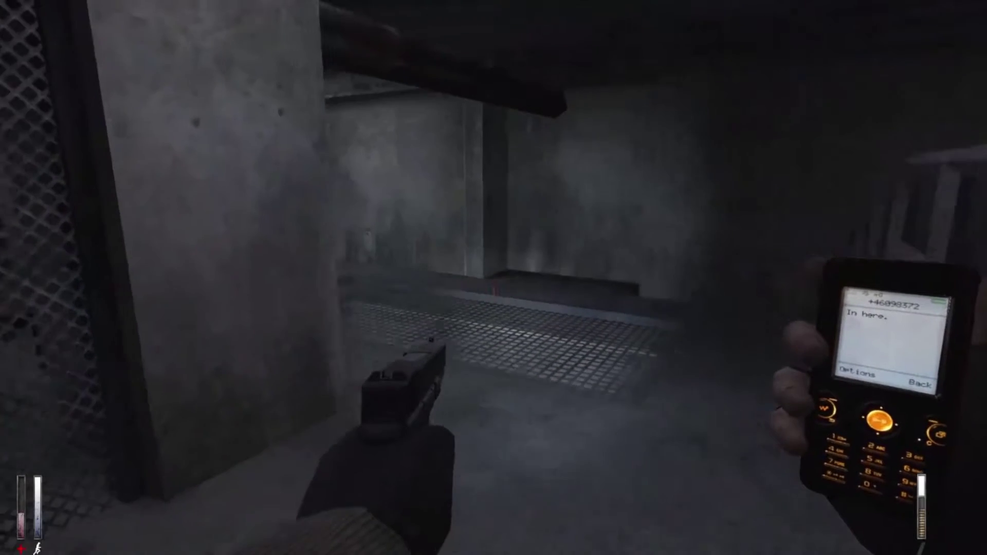
key(w)
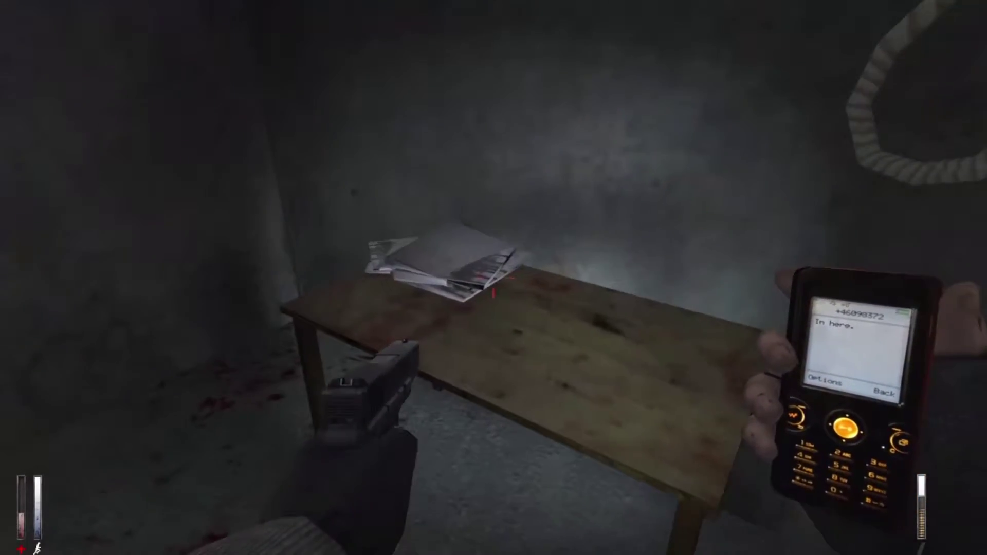
key(Tab)
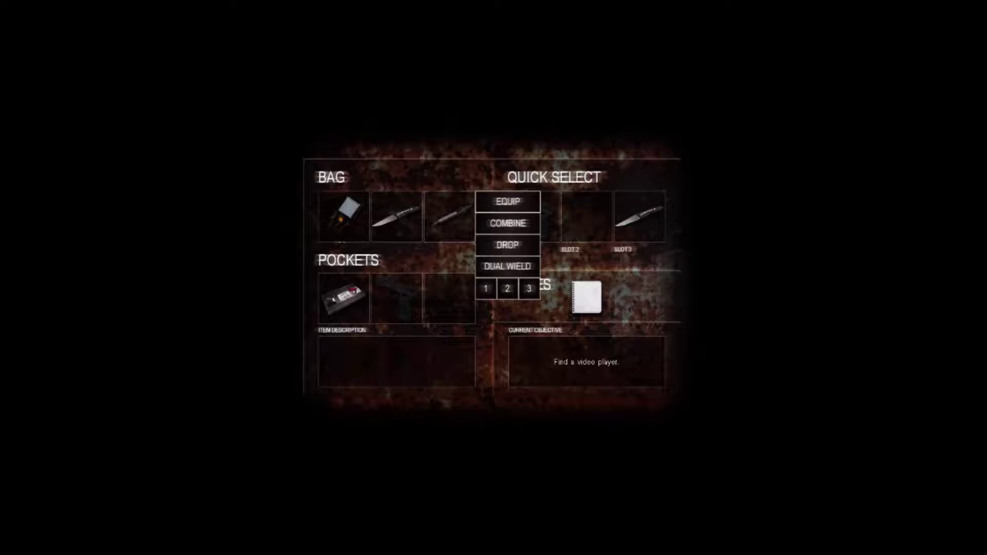
key(Tab)
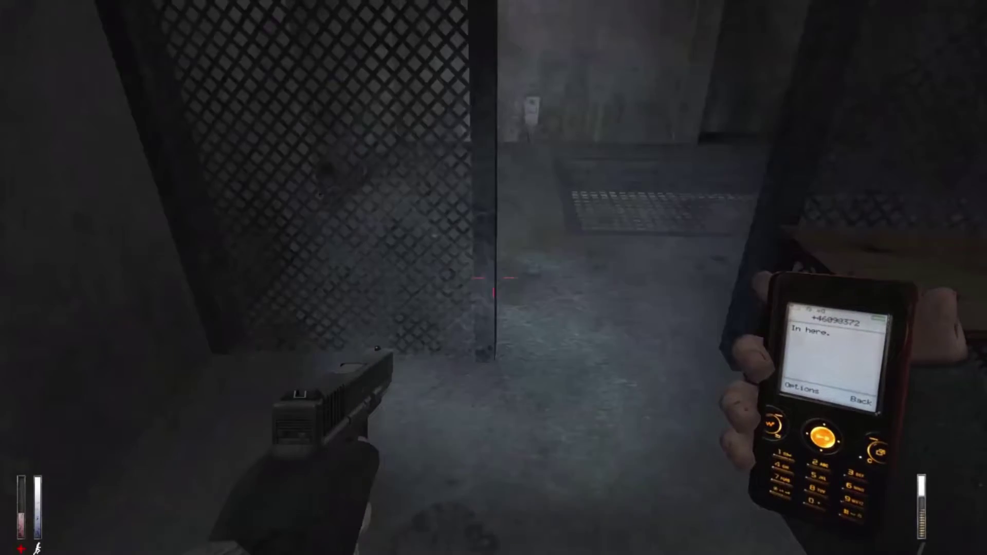
key(w)
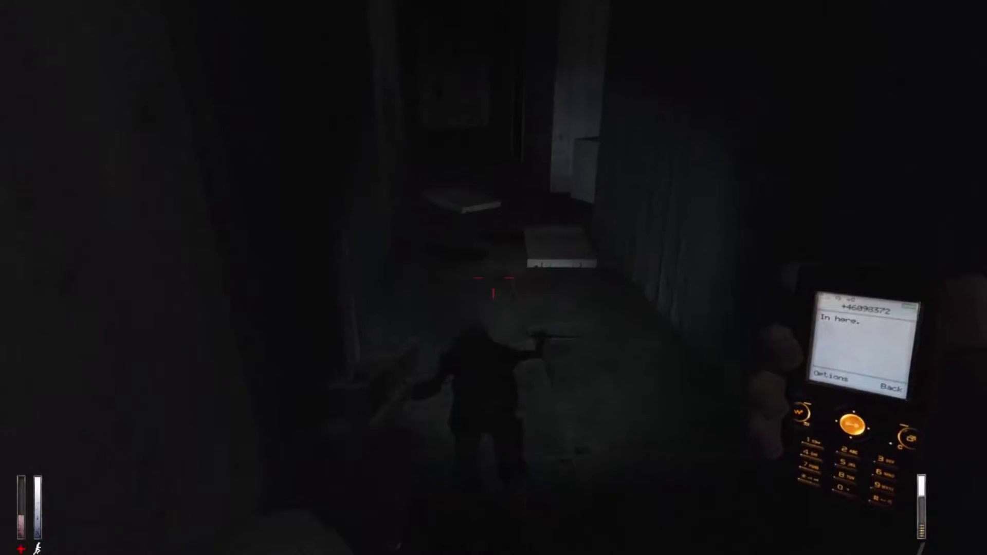
Walk past the fallen monster and save the game at the cassette recorder
key(w)
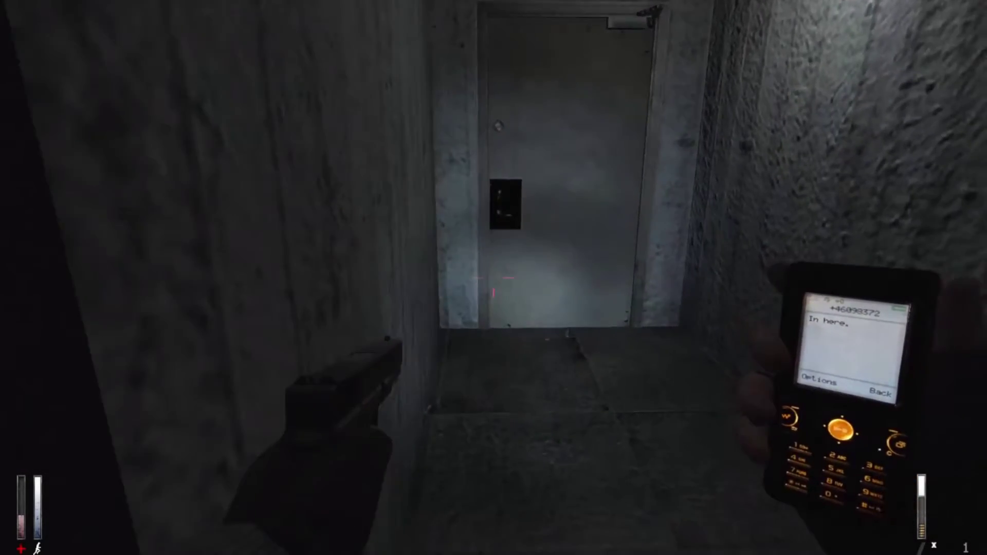
key(w)
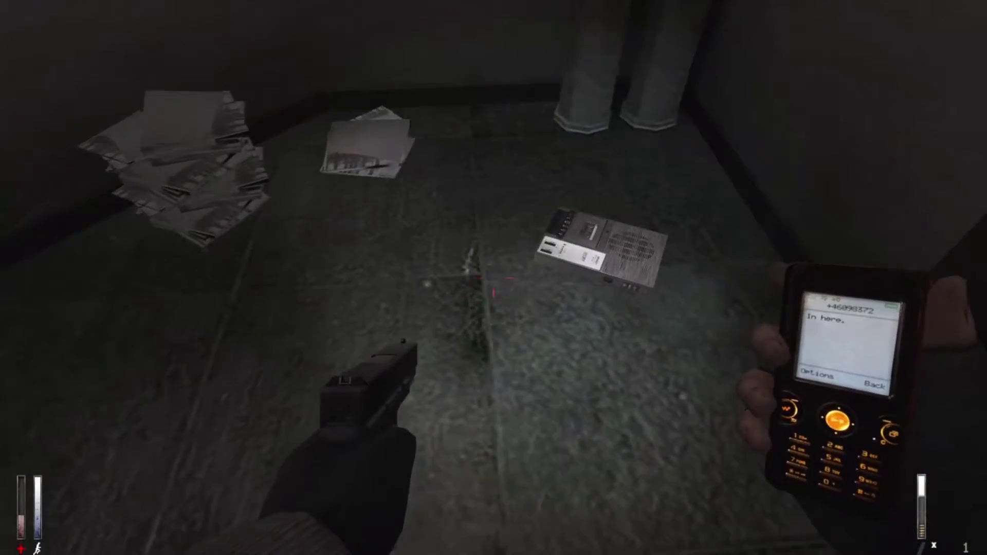
key(e)
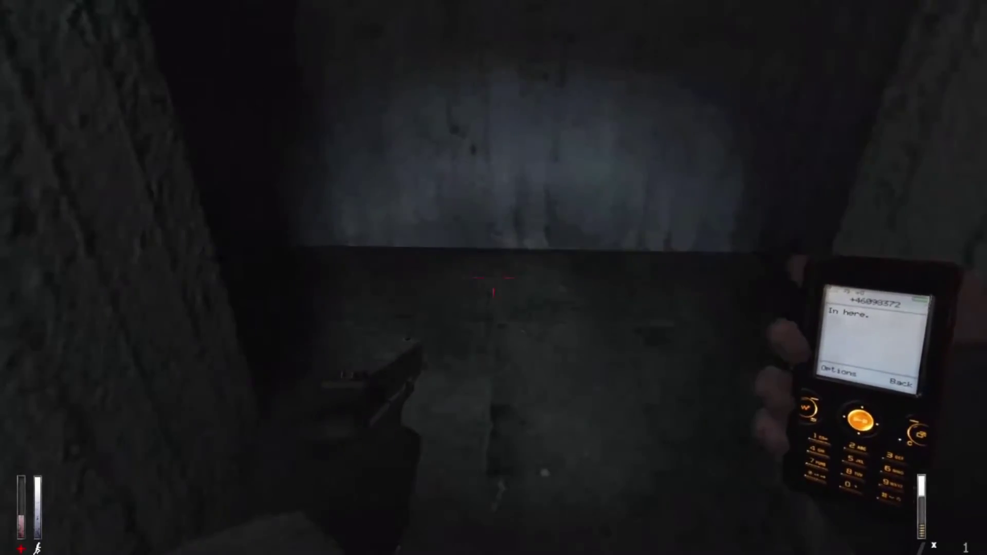
key(w)
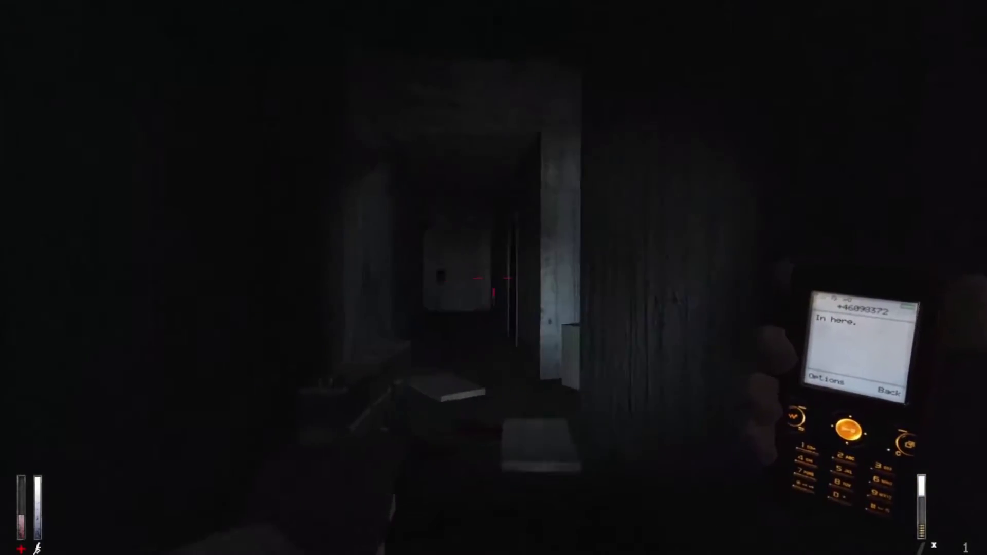
key(w)
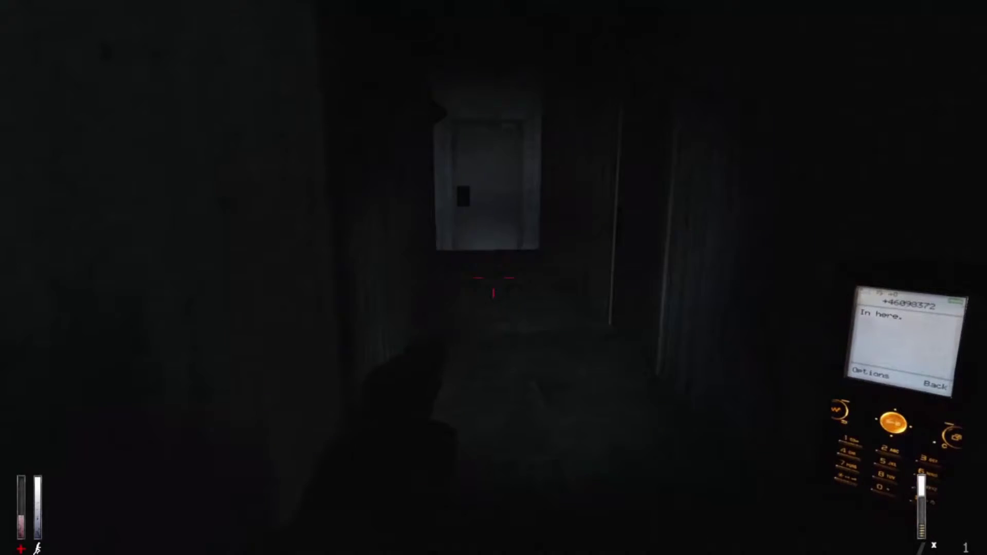
Try the stuck door, then walk to the noose cage and turn off the light
key(w)
key(e)
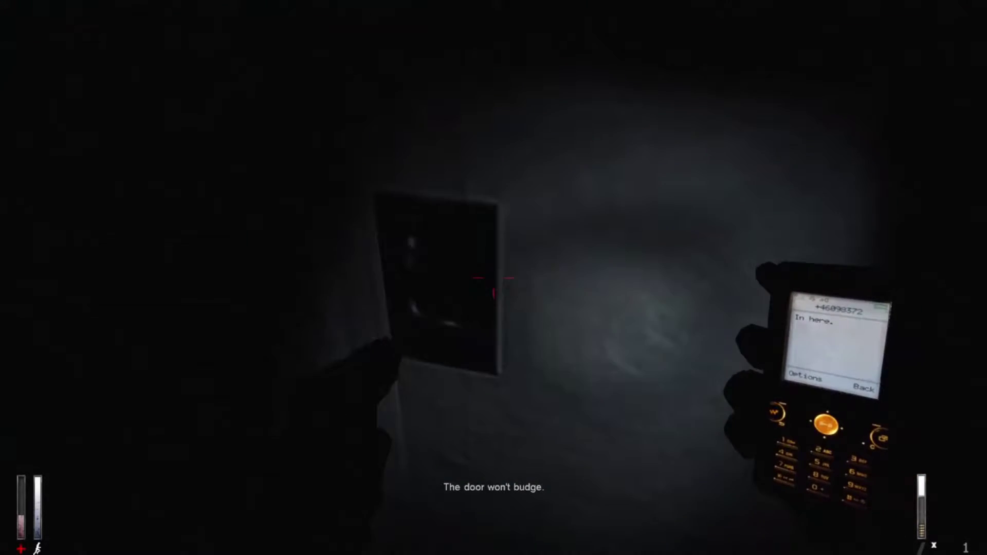
key(Tab)
key(Tab)
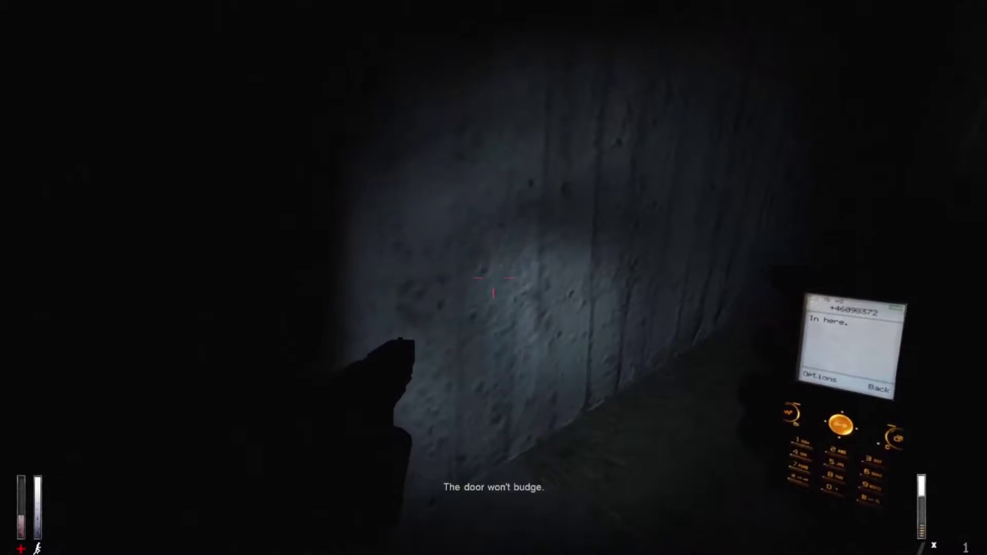
key(w)
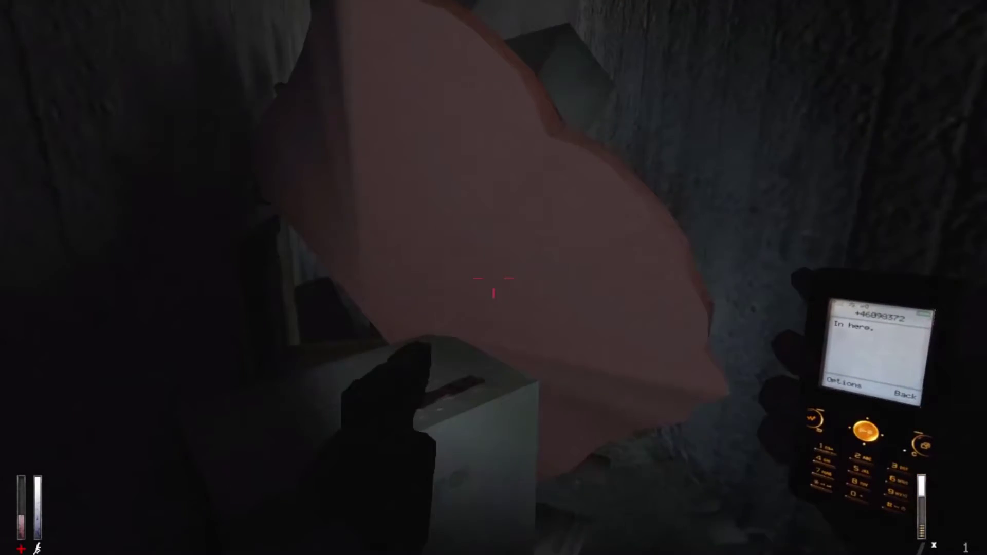
key(w)
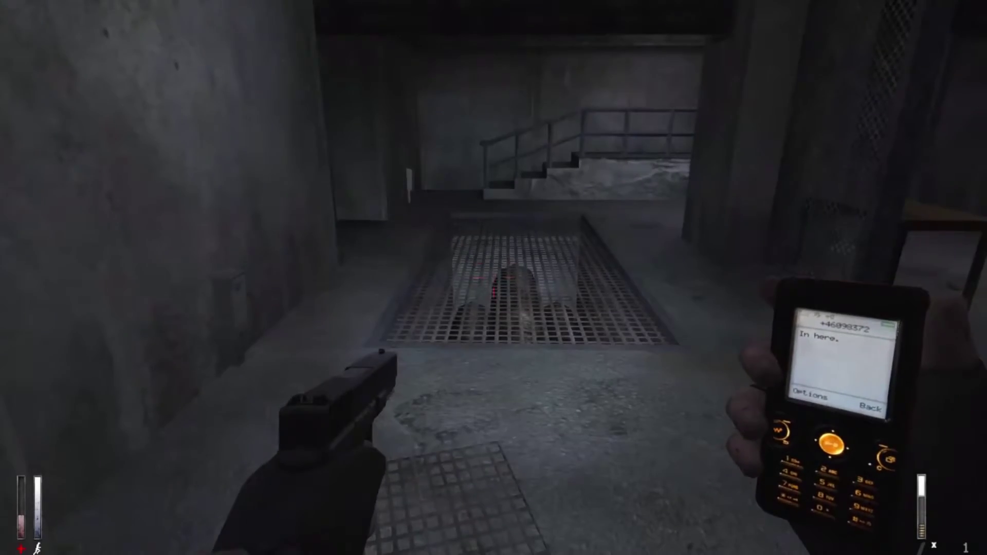
key(w)
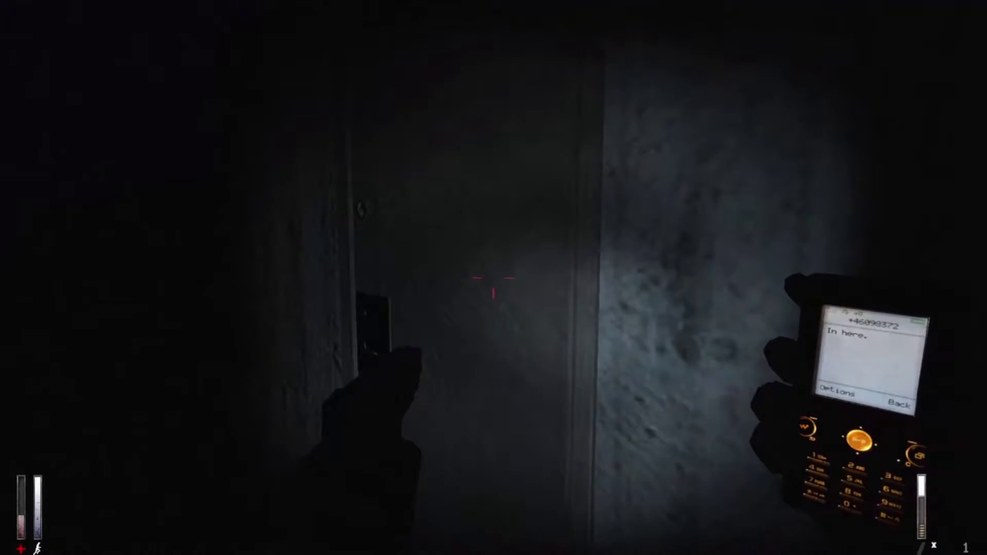
key(f)
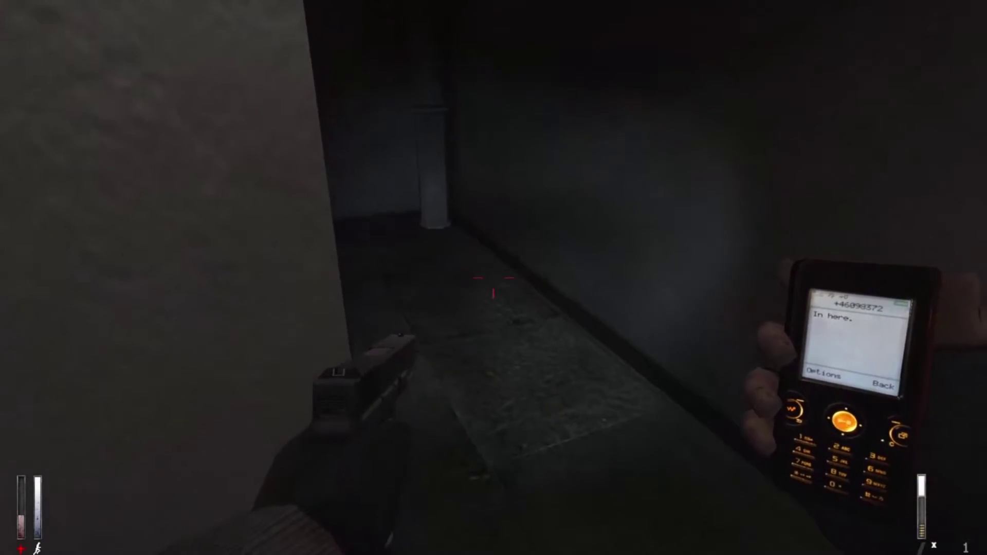
Climb the stairs to the tiled landing and drop the DVD player over the stairwell
key(w)
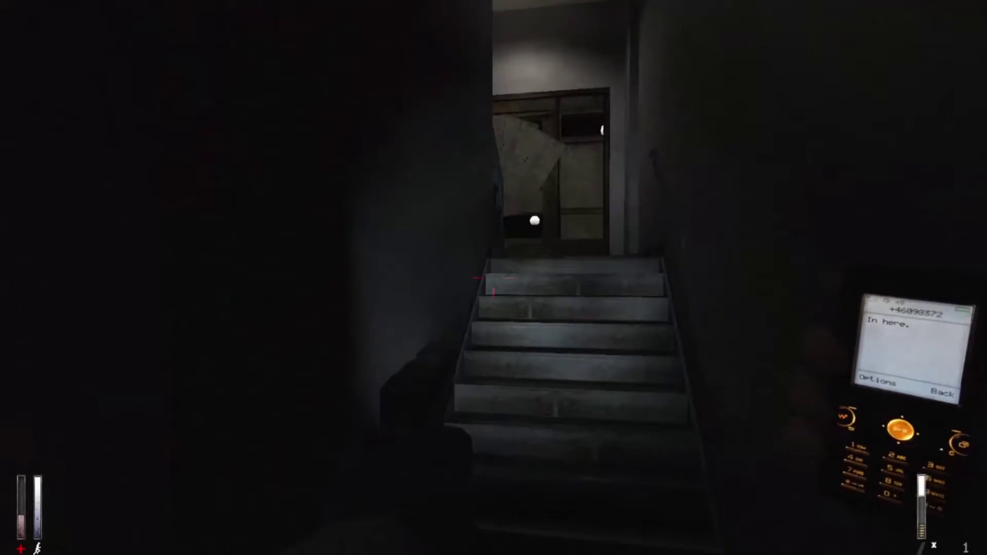
key(w)
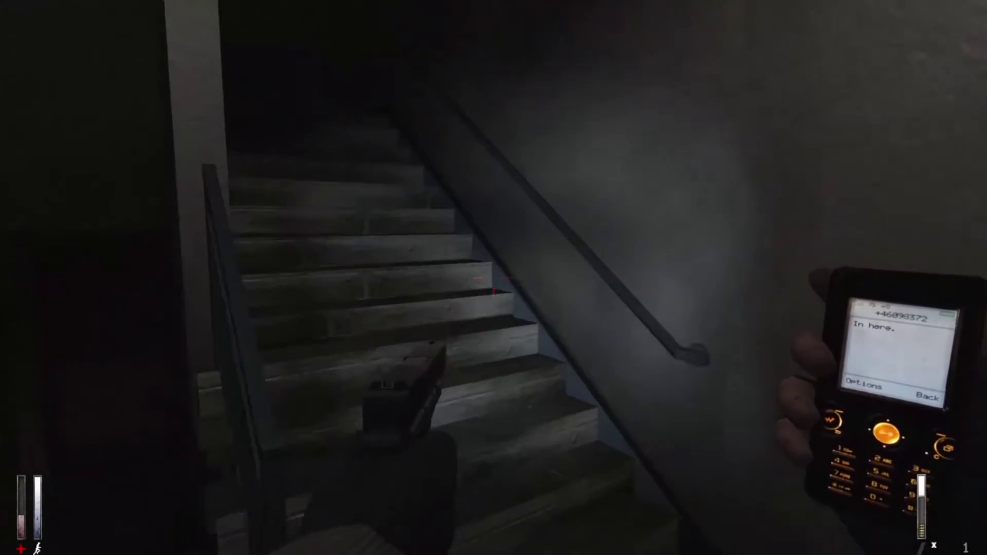
key(w)
key(w)
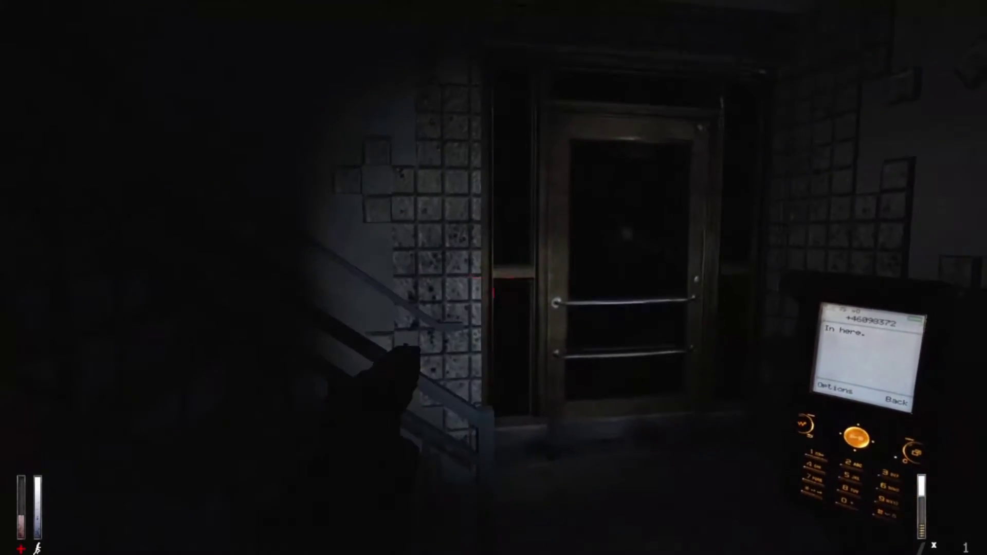
key(w)
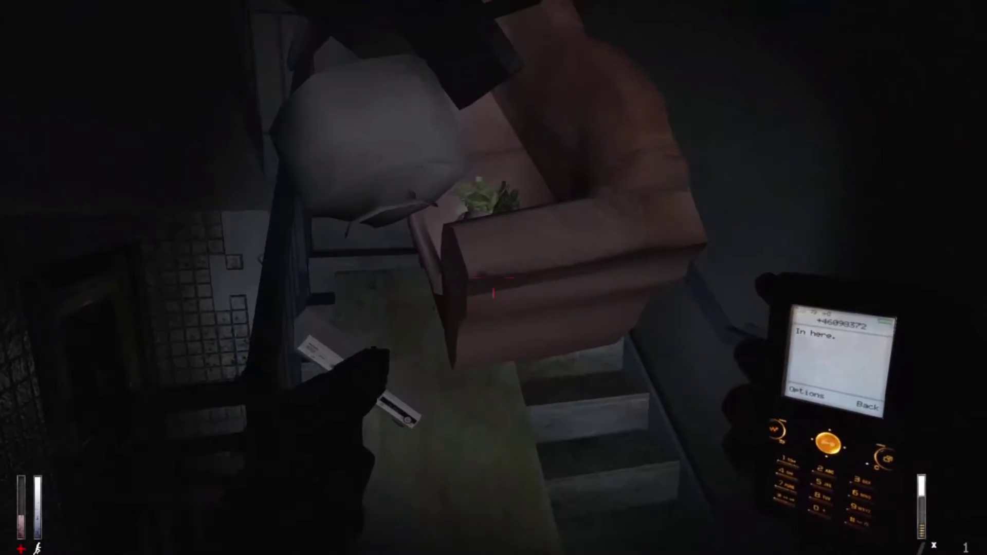
key(w)
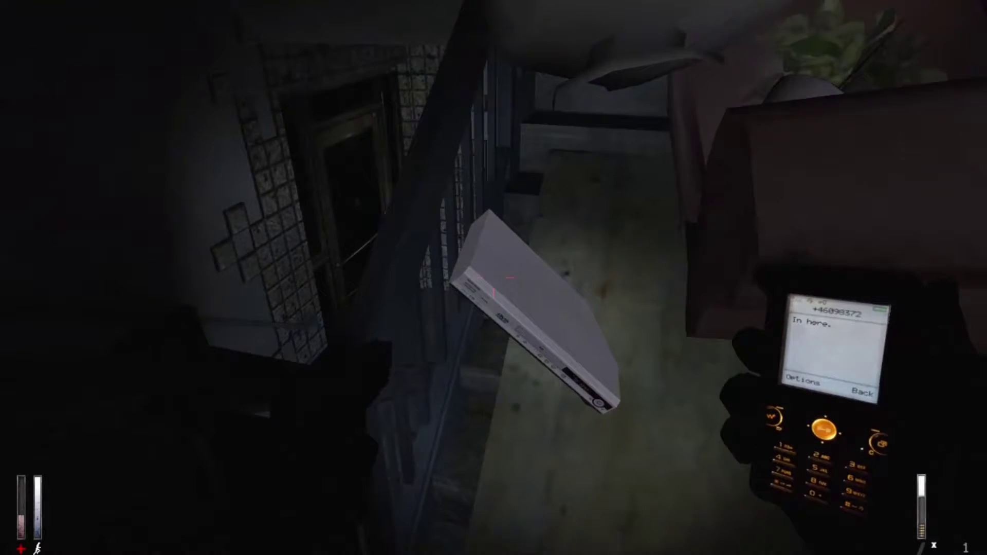
key(w)
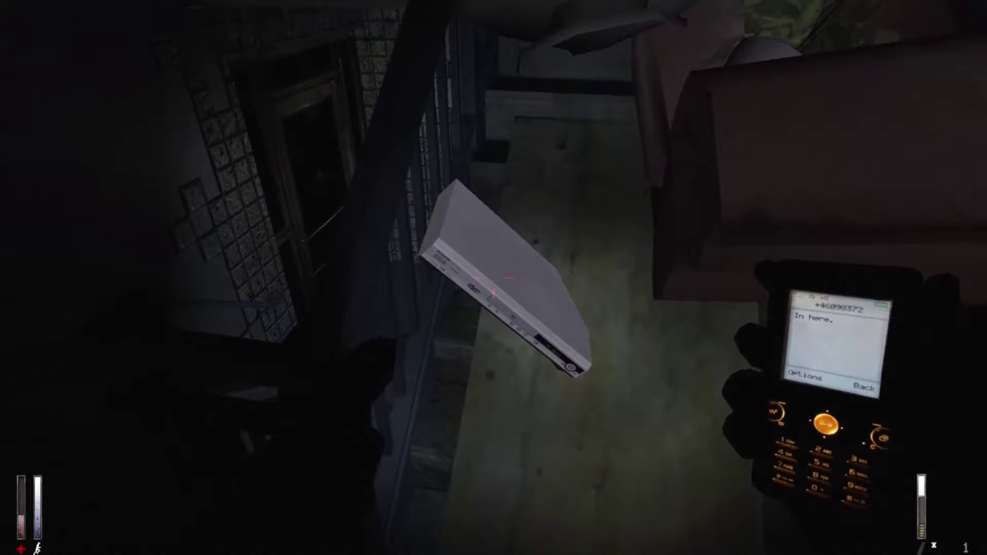
key(w)
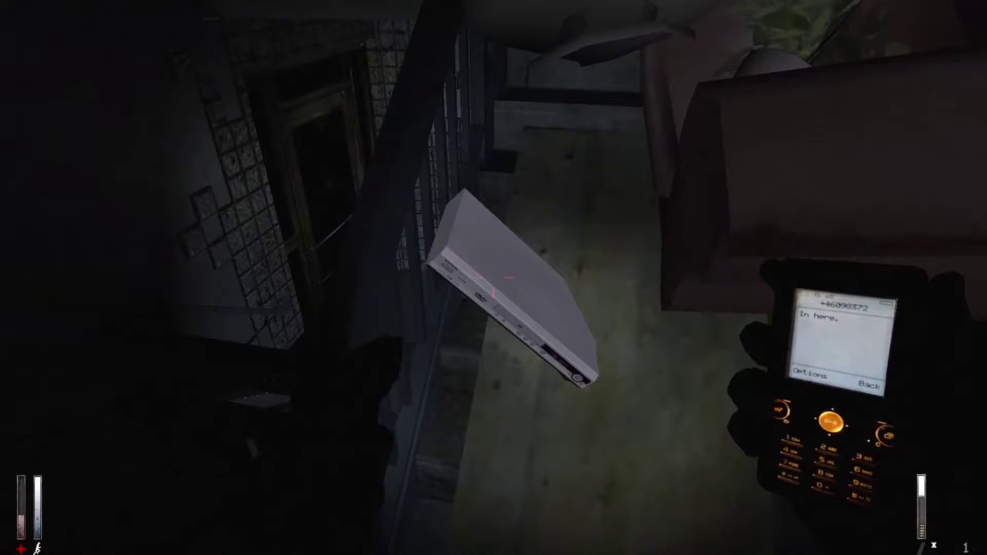
key(e)
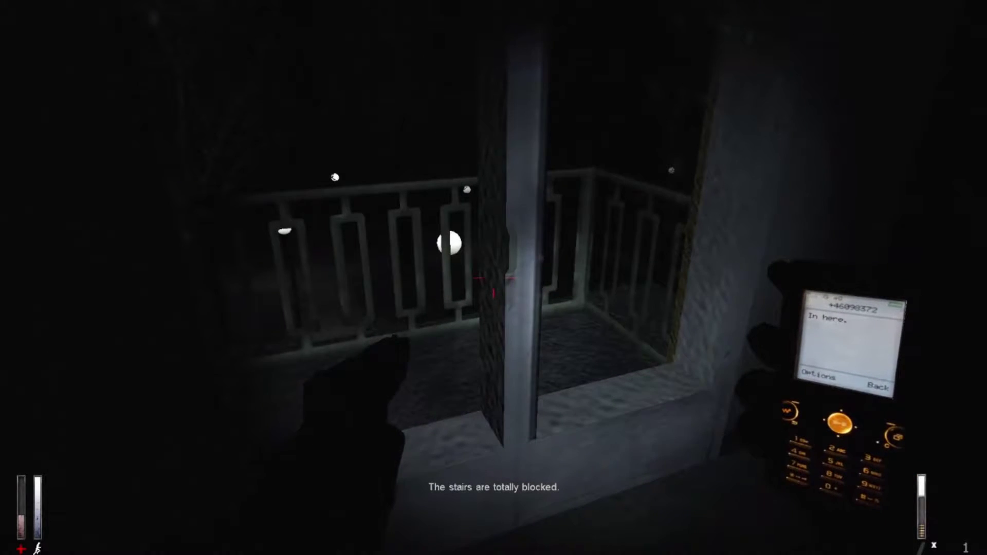
Try the jammed and barred doors, then follow the dark corridor to the lit door
key(e)
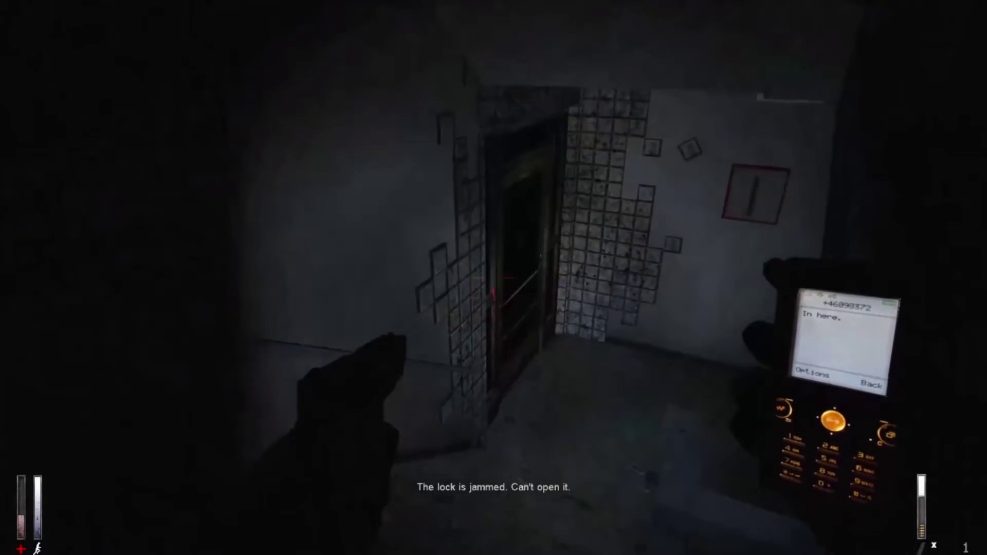
key(e)
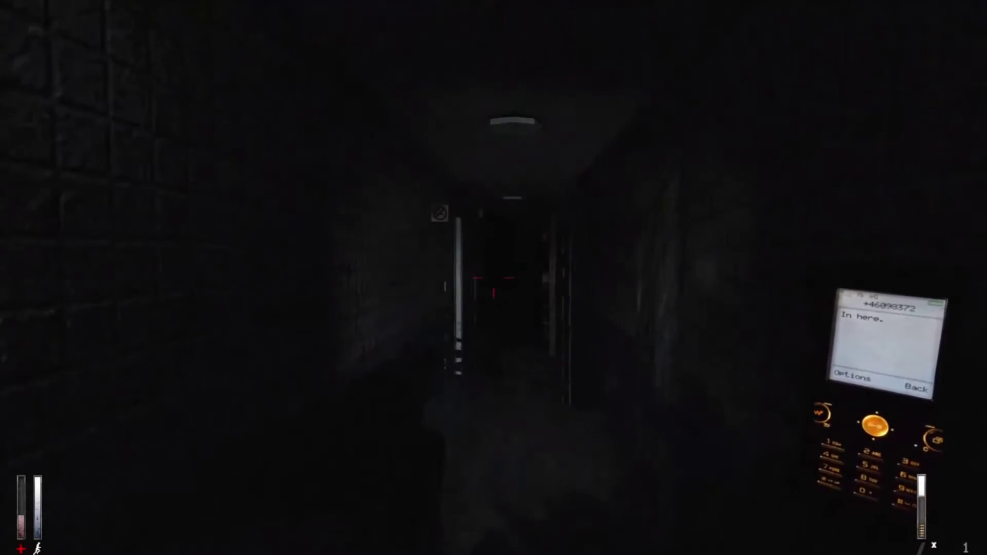
key(w)
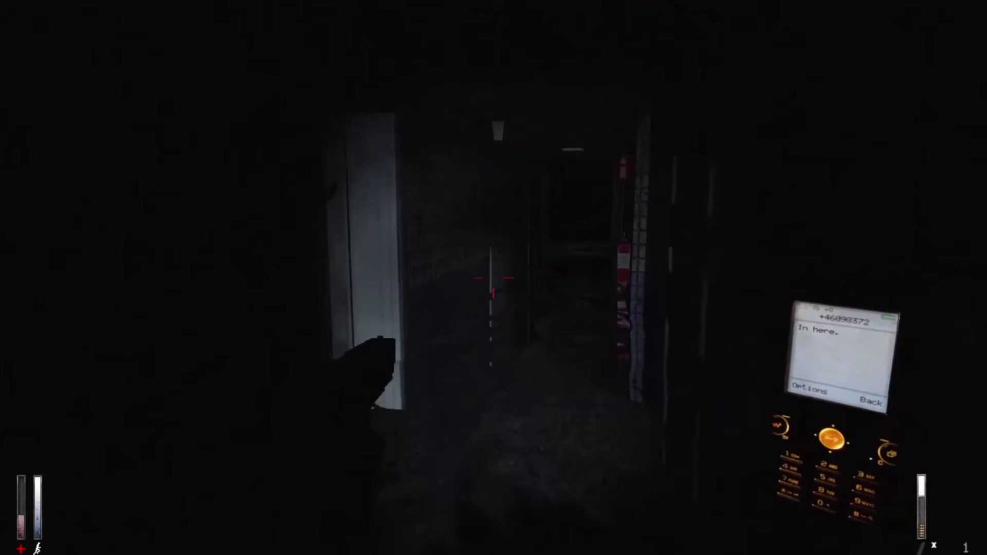
key(w)
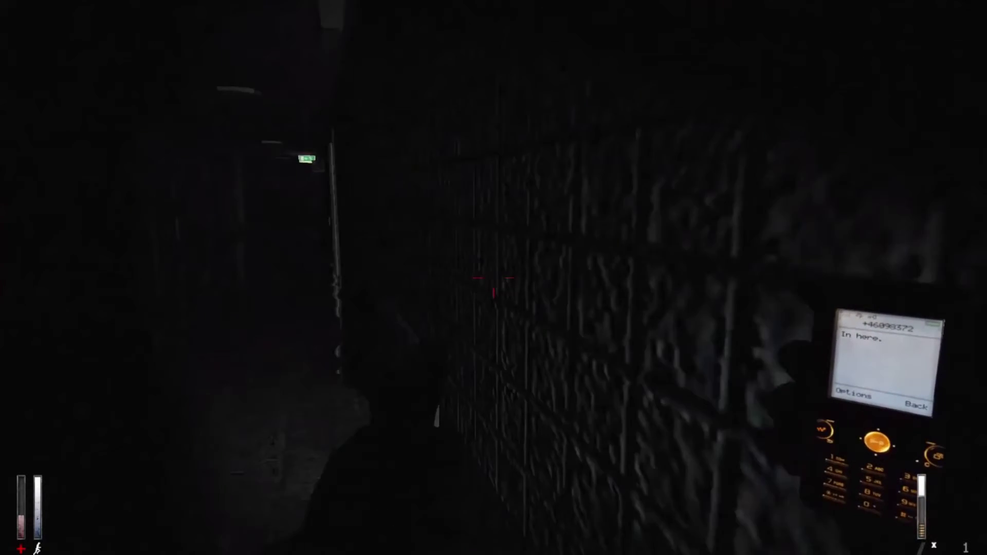
key(w)
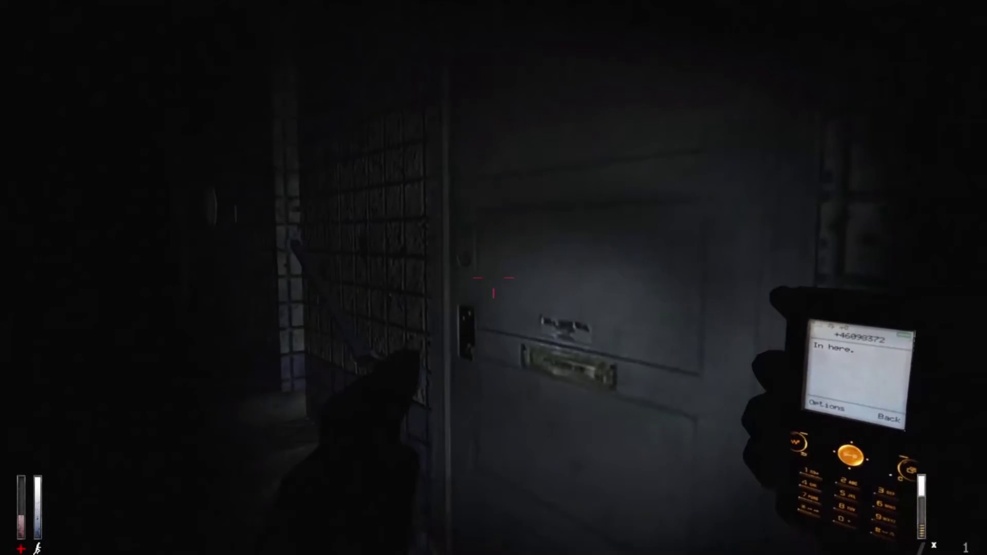
key(e)
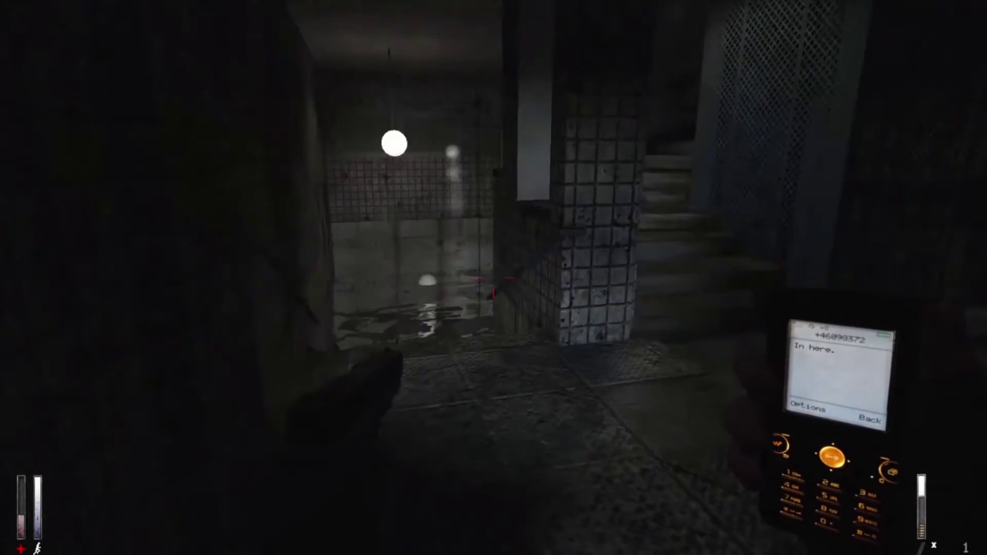
Explore the tiled corridor and the small tiled room, checking its dark corner
key(w)
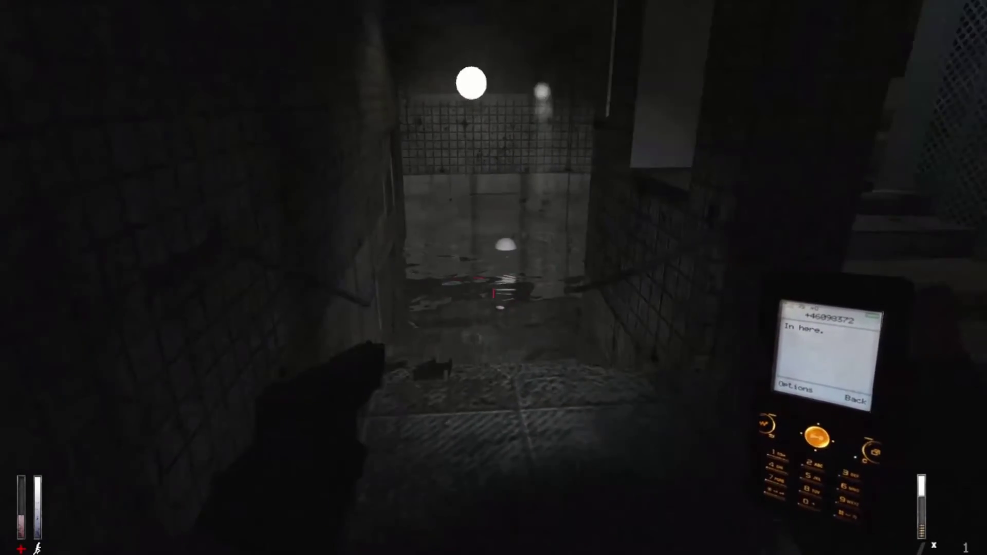
key(w)
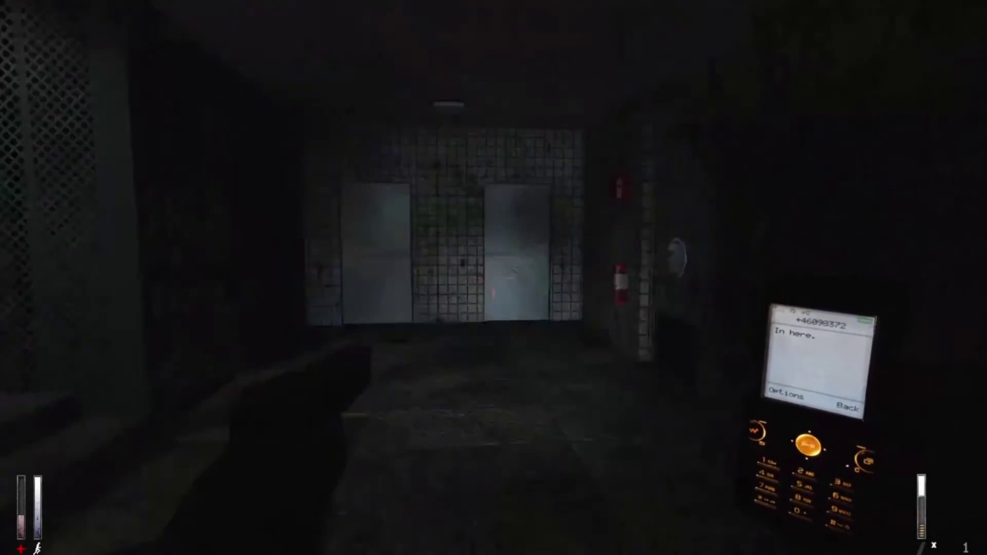
key(w)
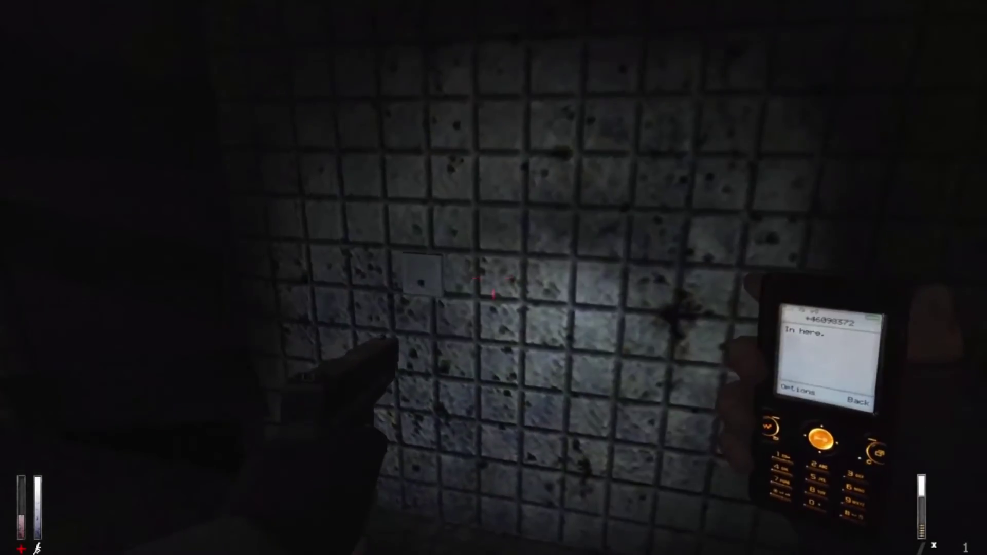
key(s)
key(w)
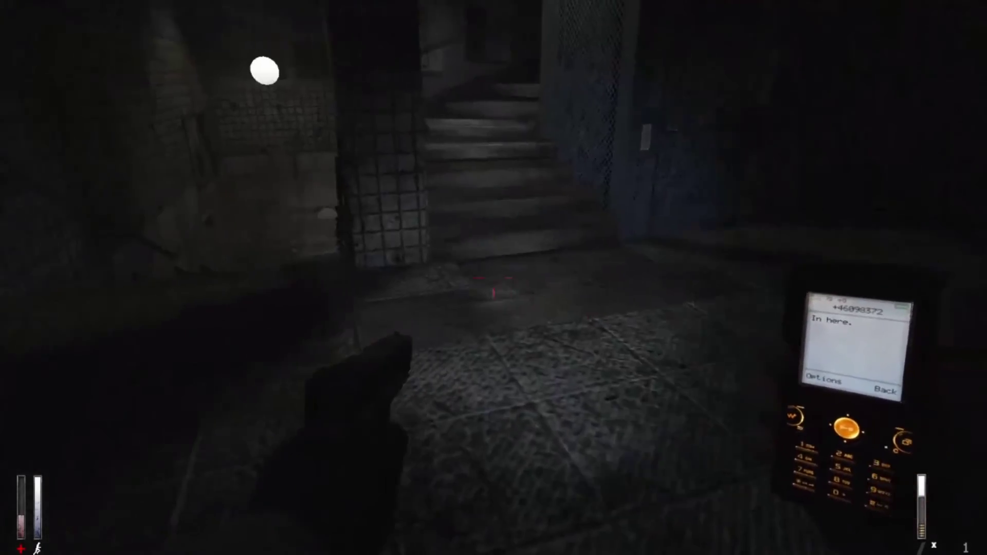
key(w)
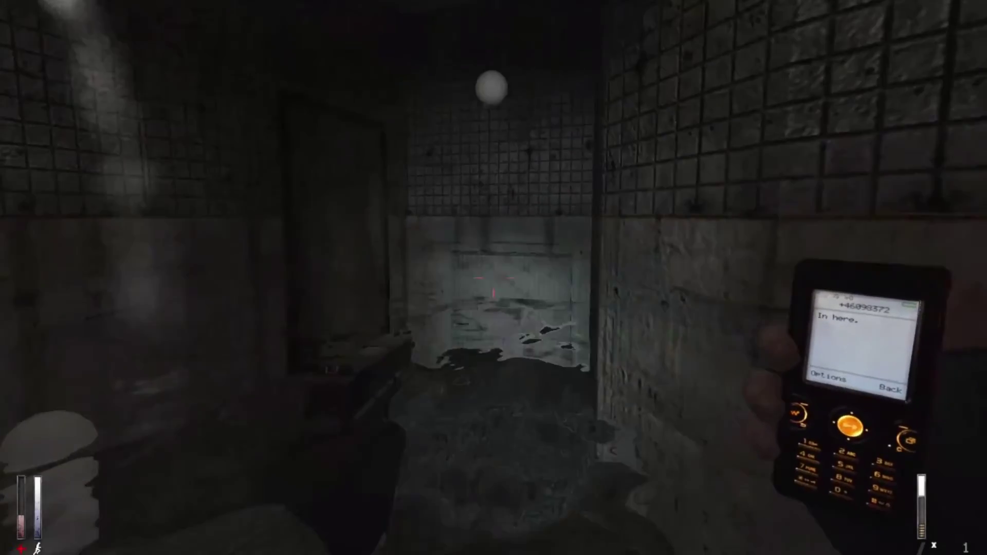
key(w)
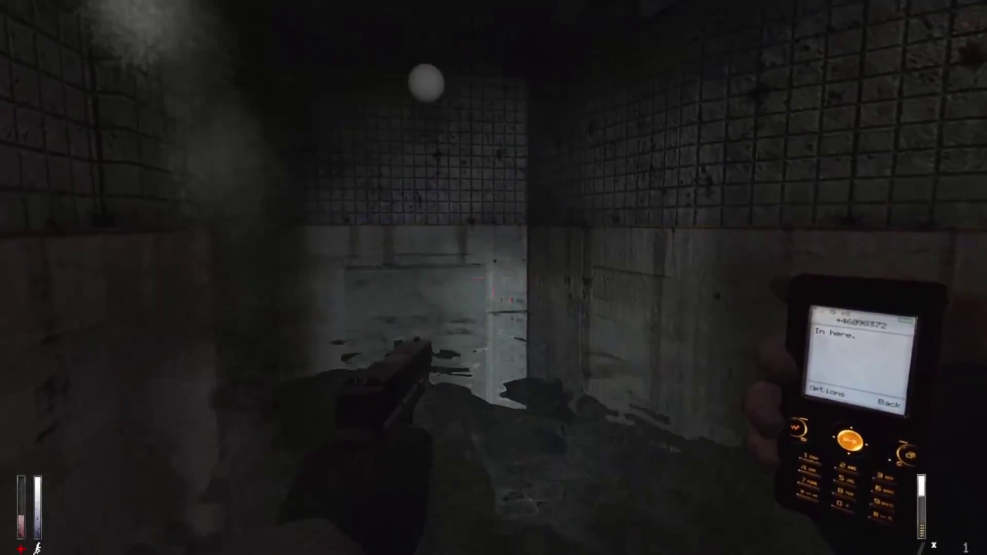
key(w)
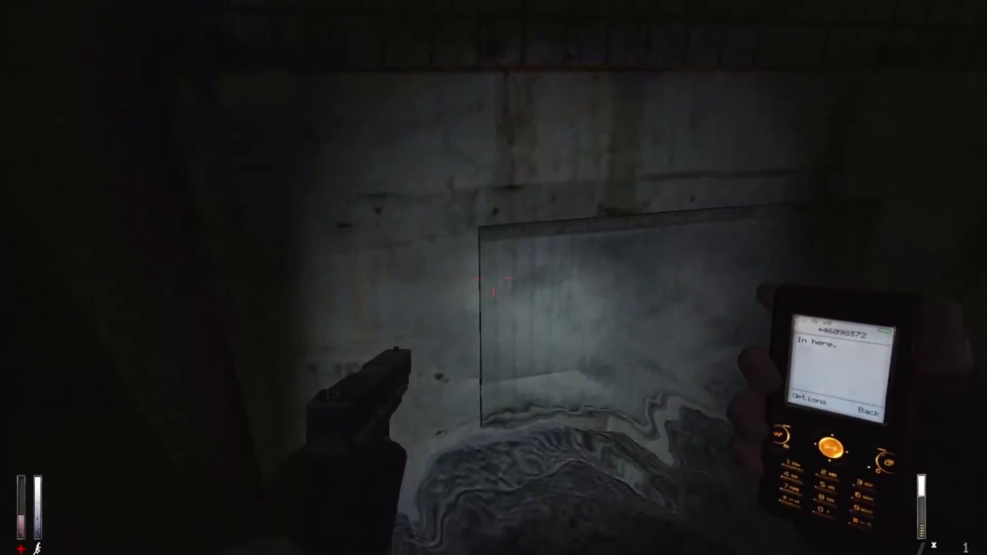
Return past the elevator, climb to the floor 2 landing, and enter the corridor
key(w)
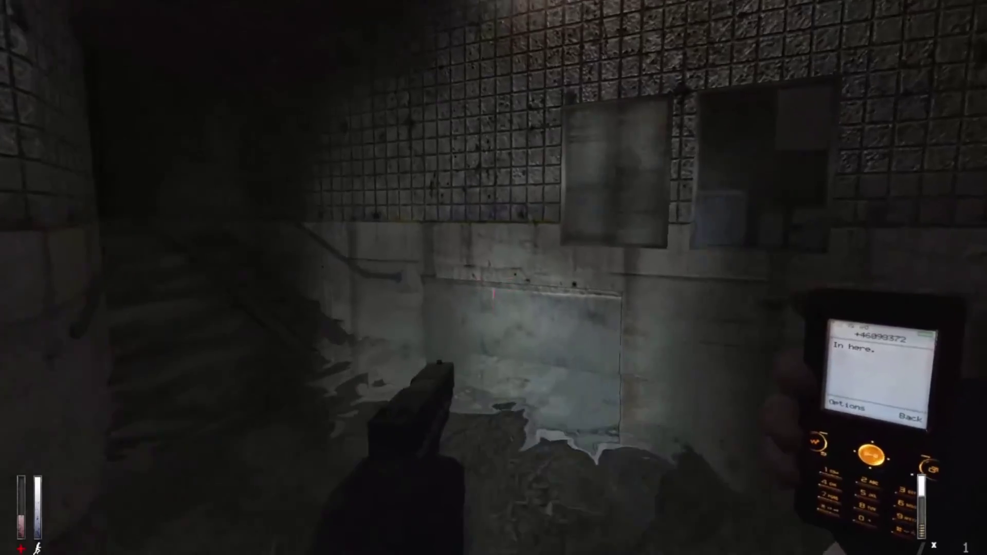
key(w)
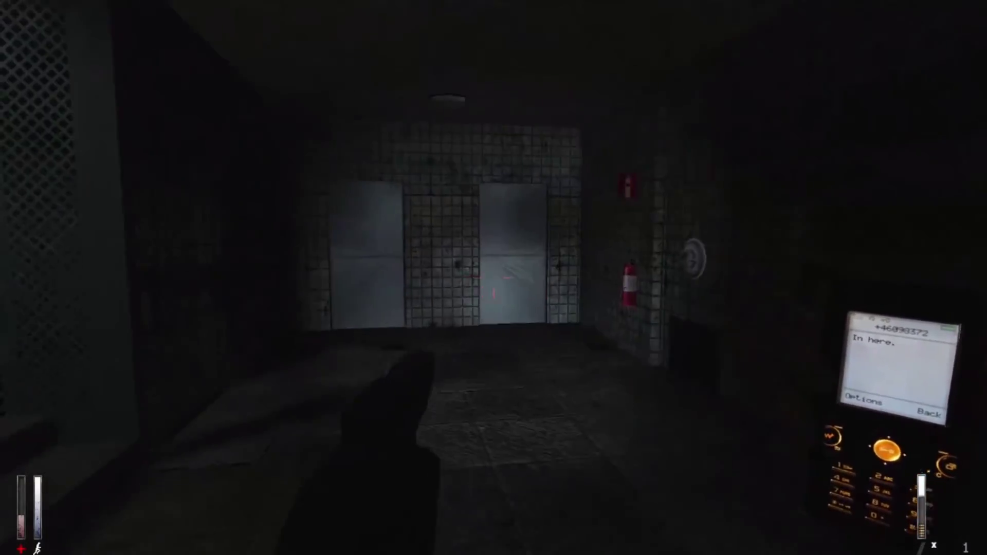
key(w)
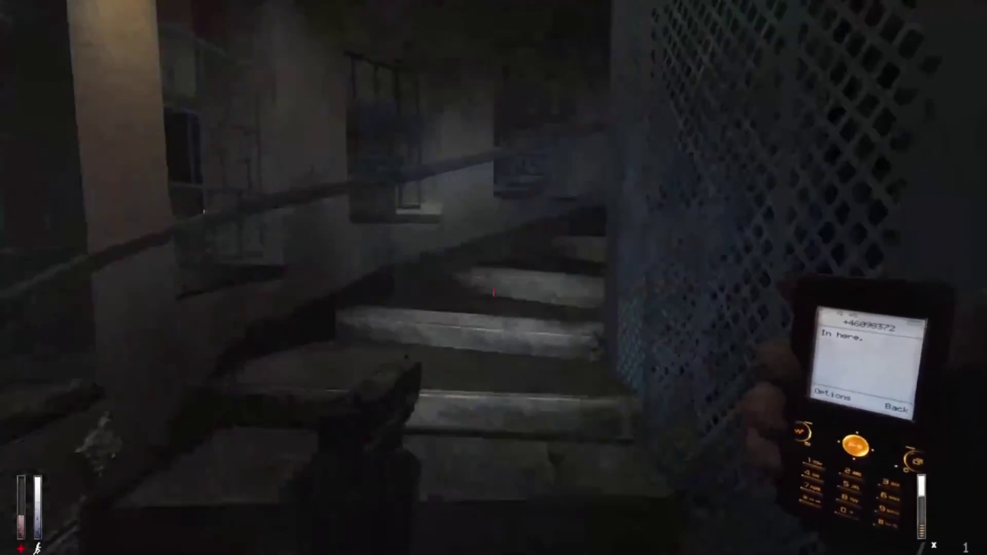
key(w)
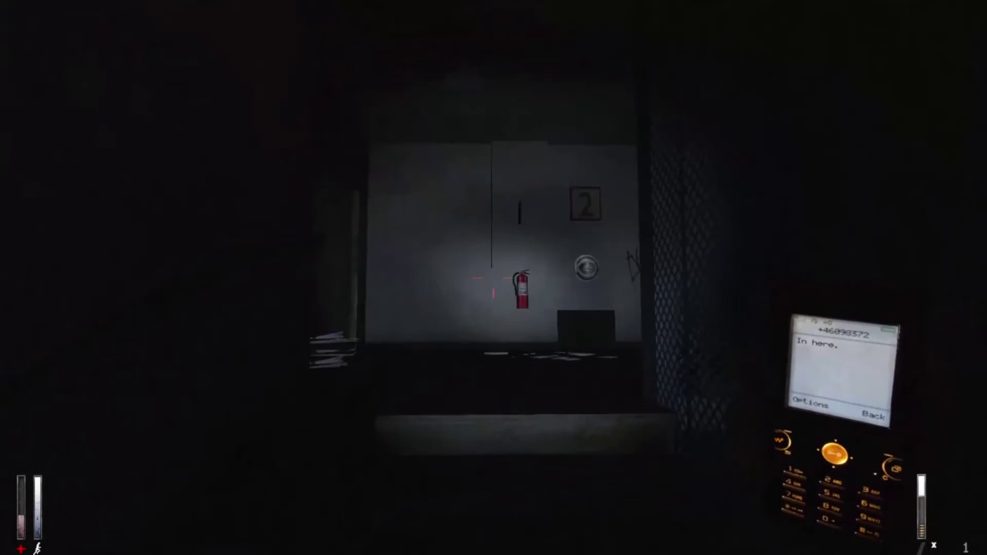
key(w)
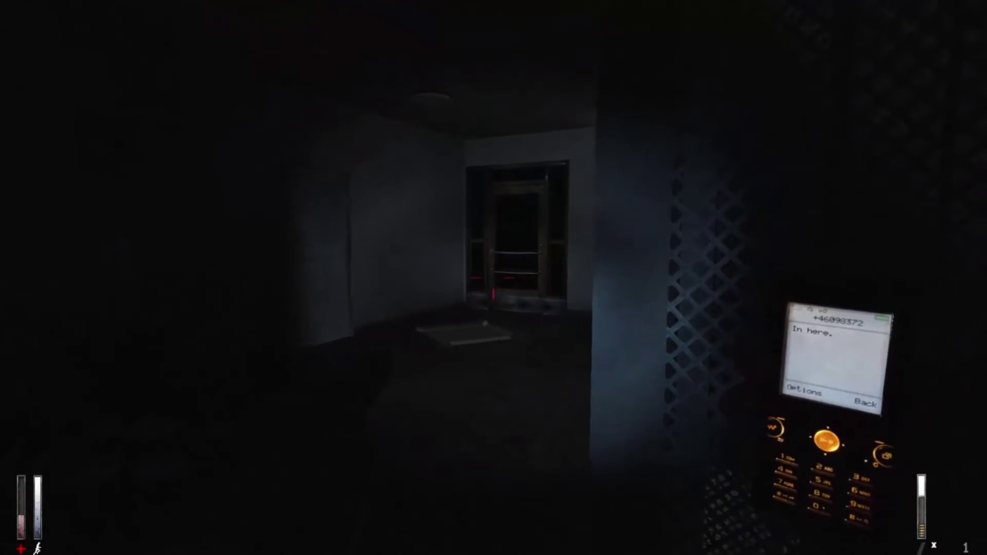
key(w)
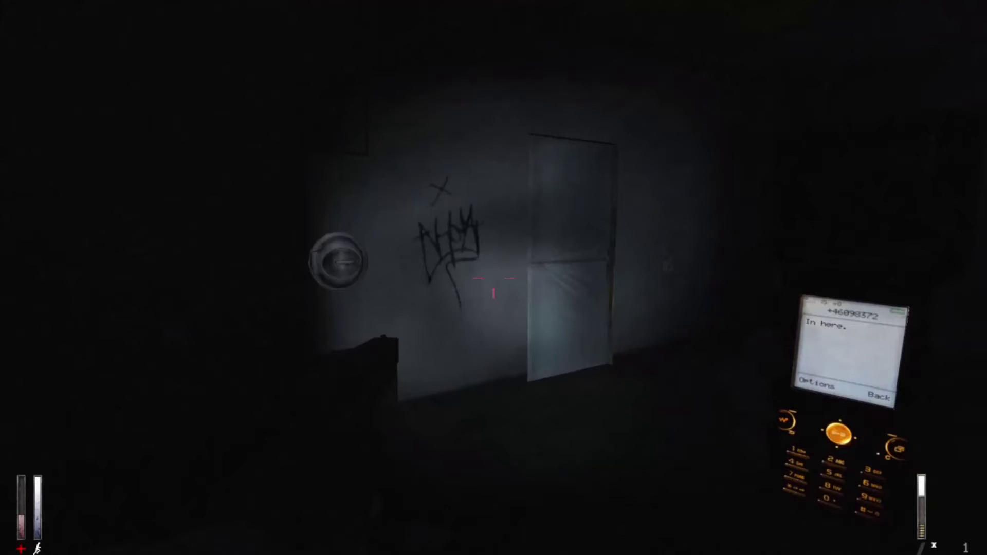
key(w)
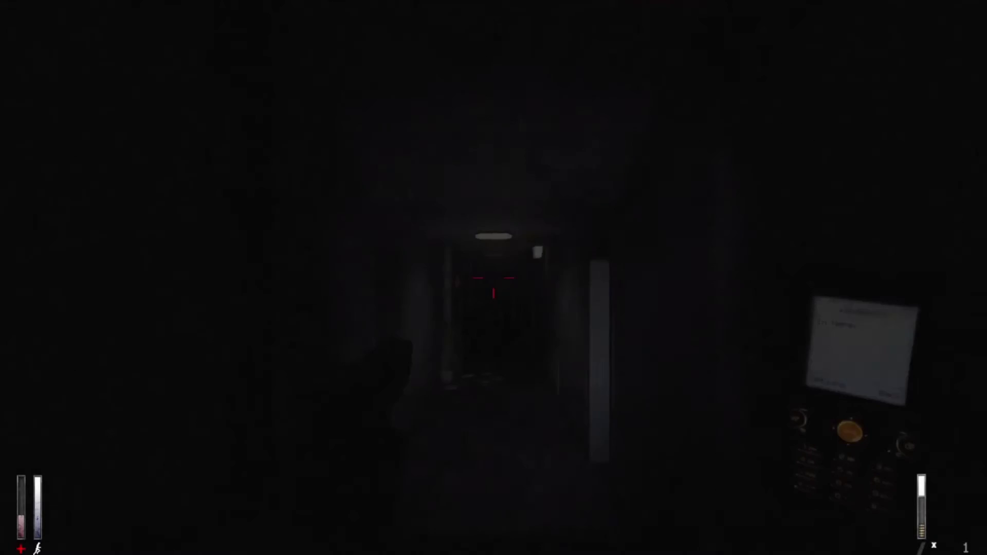
Walk down the dark wooden hallway into the apartment living room with photos
key(w)
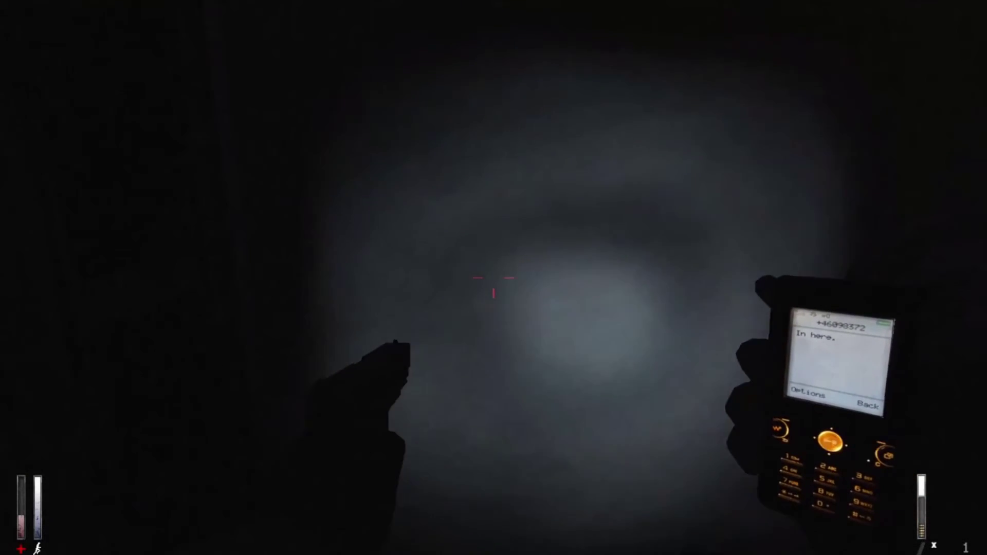
key(w)
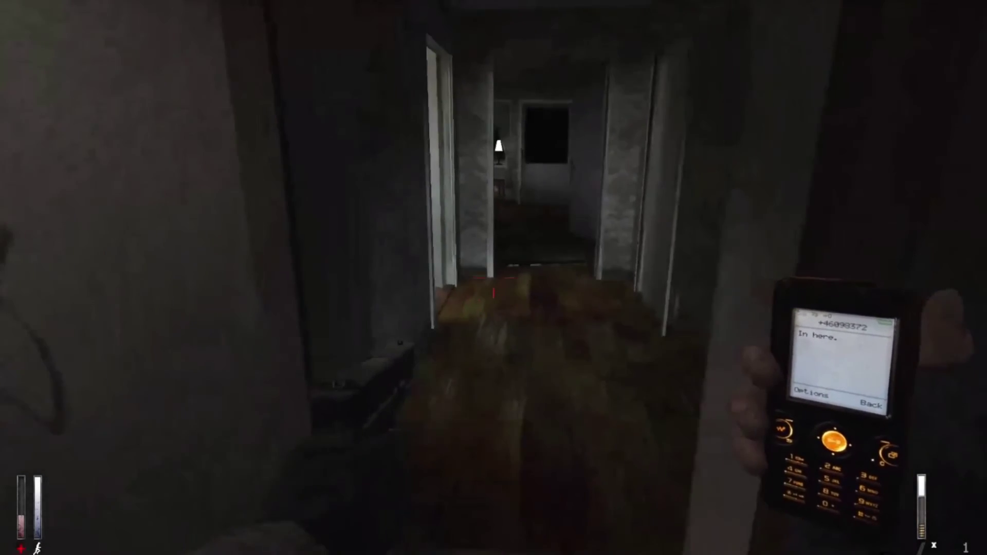
key(w)
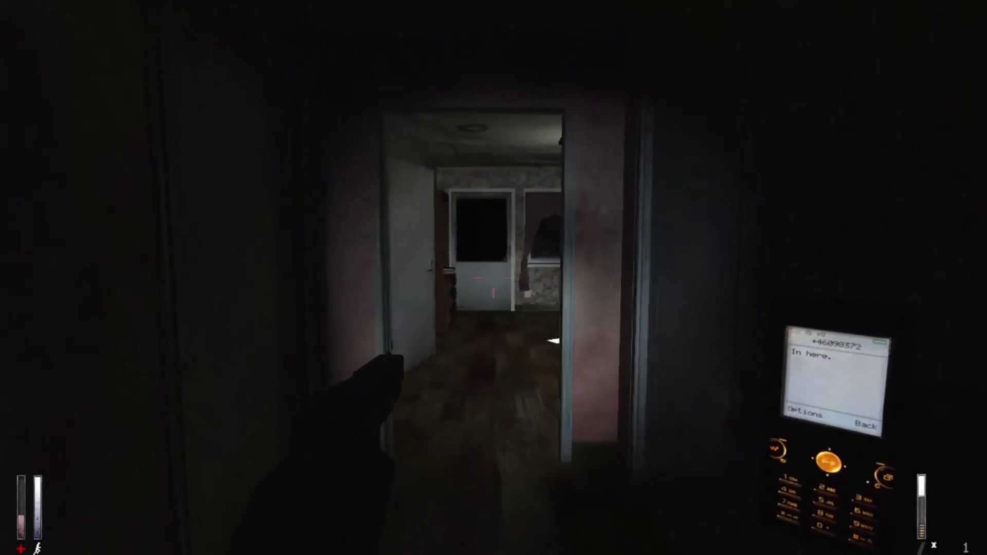
key(w)
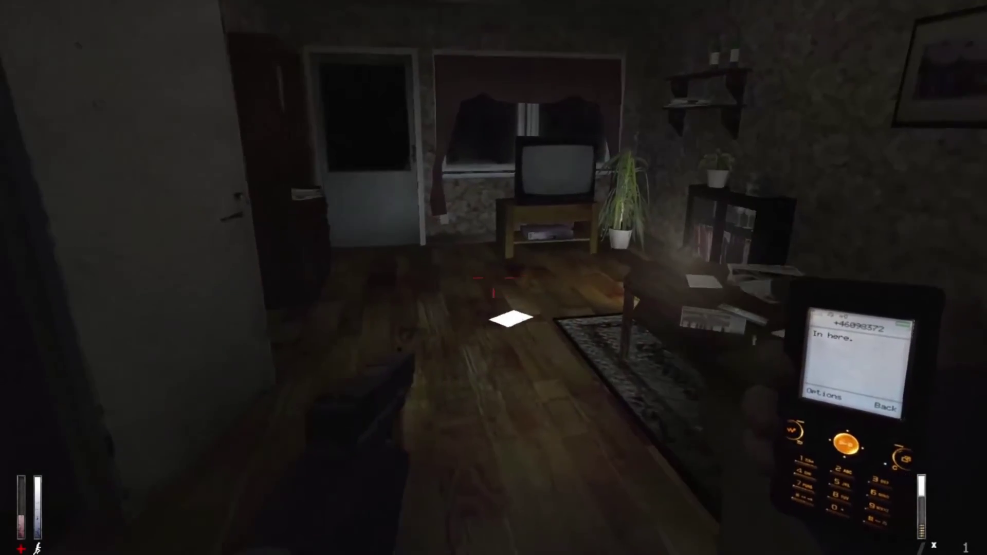
key(w)
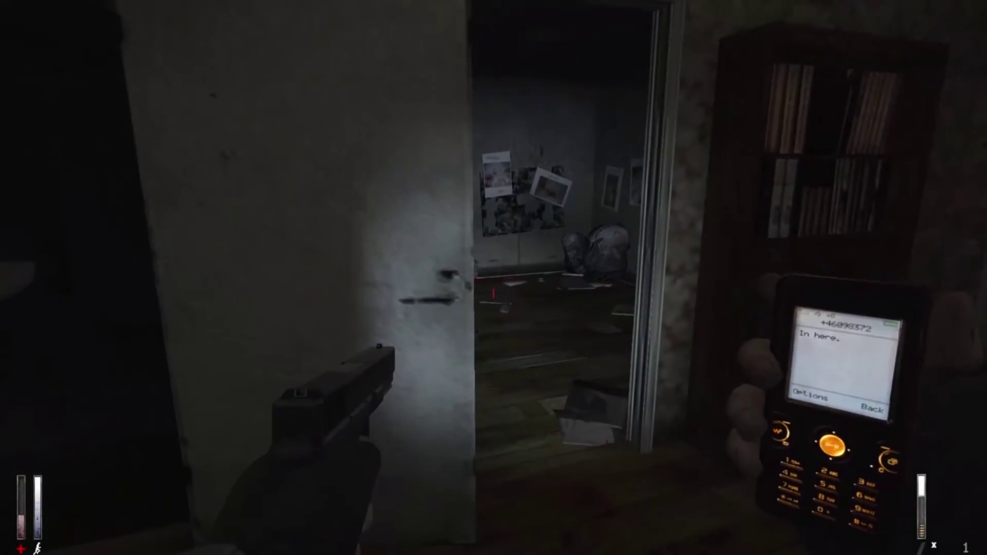
key(w)
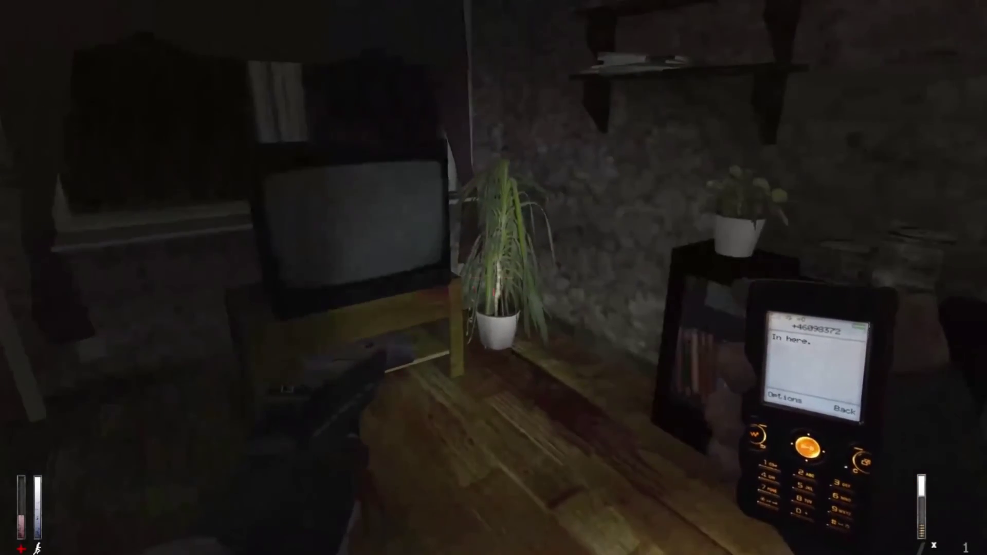
Examine the VCR under the television, stepping around it to view both ends
key(e)
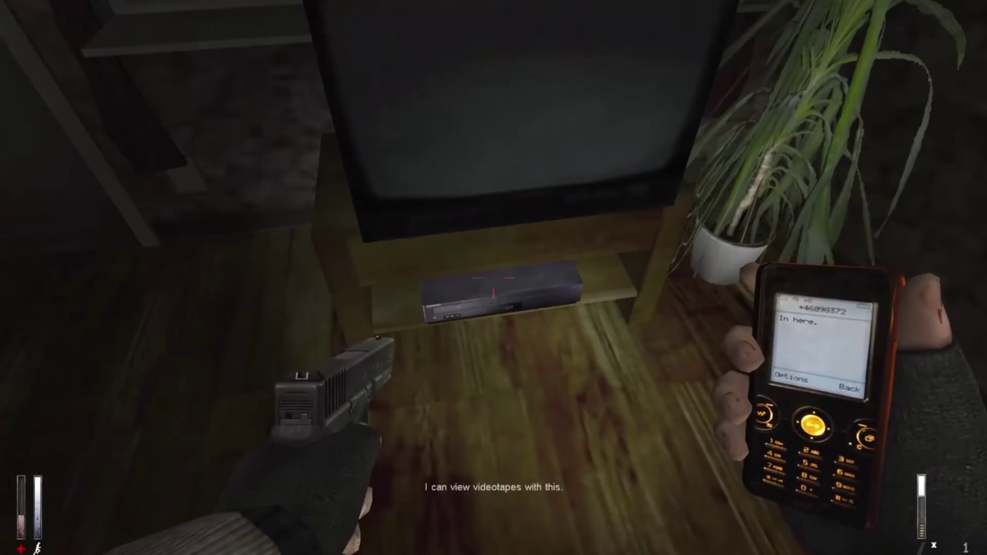
key(w)
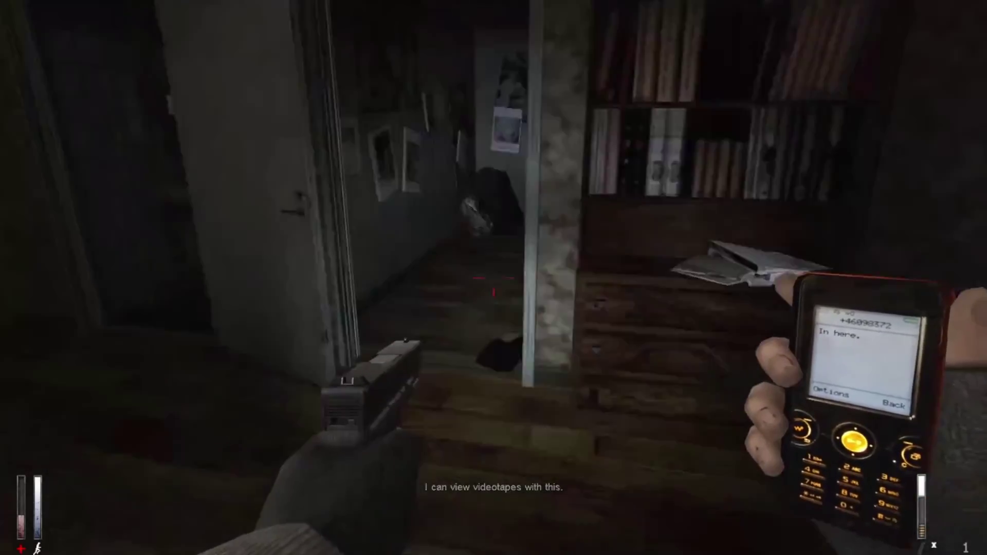
key(w)
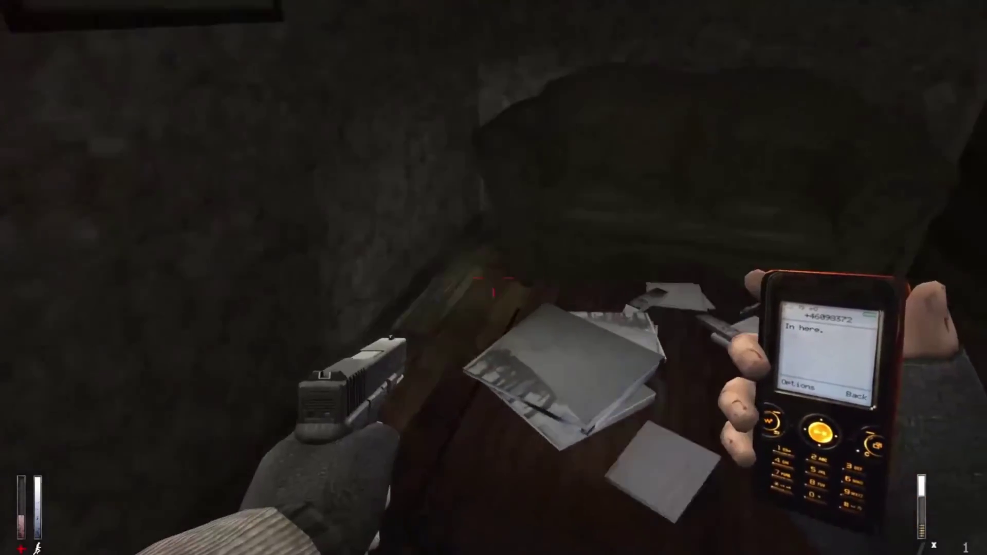
key(w)
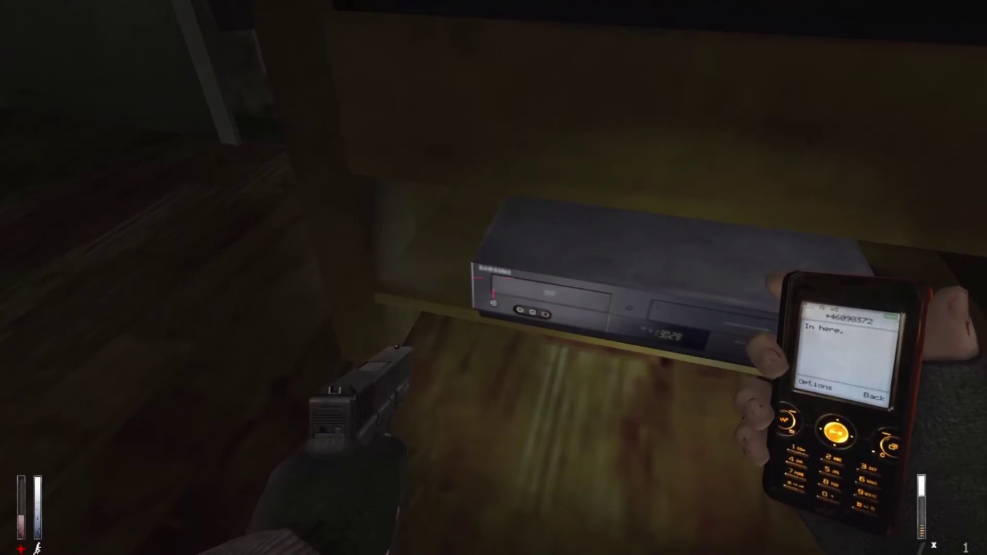
key(d)
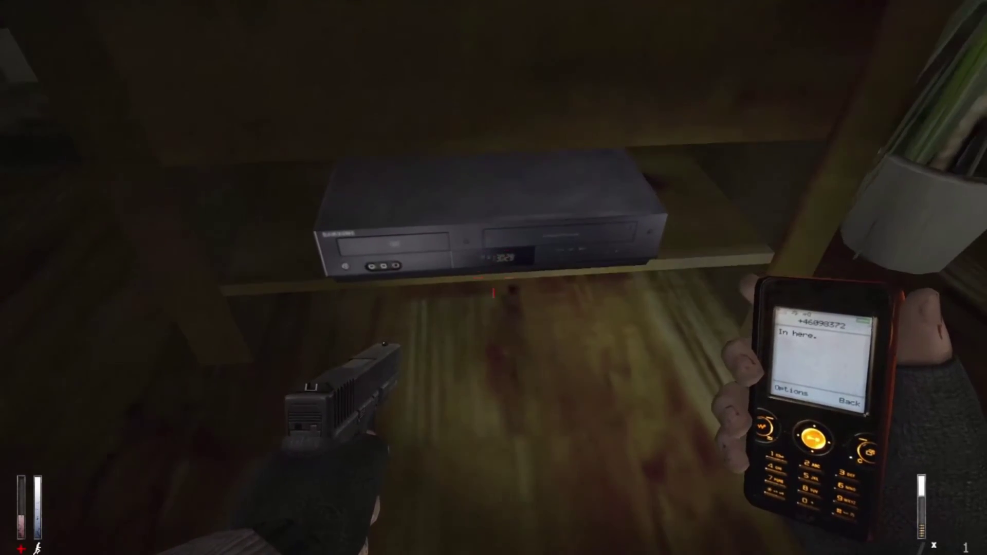
key(w)
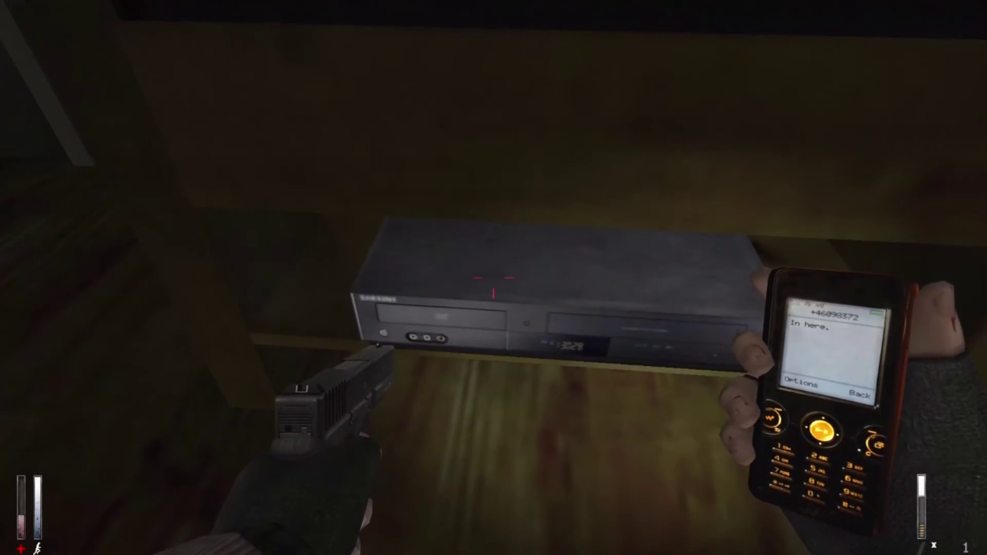
key(d)
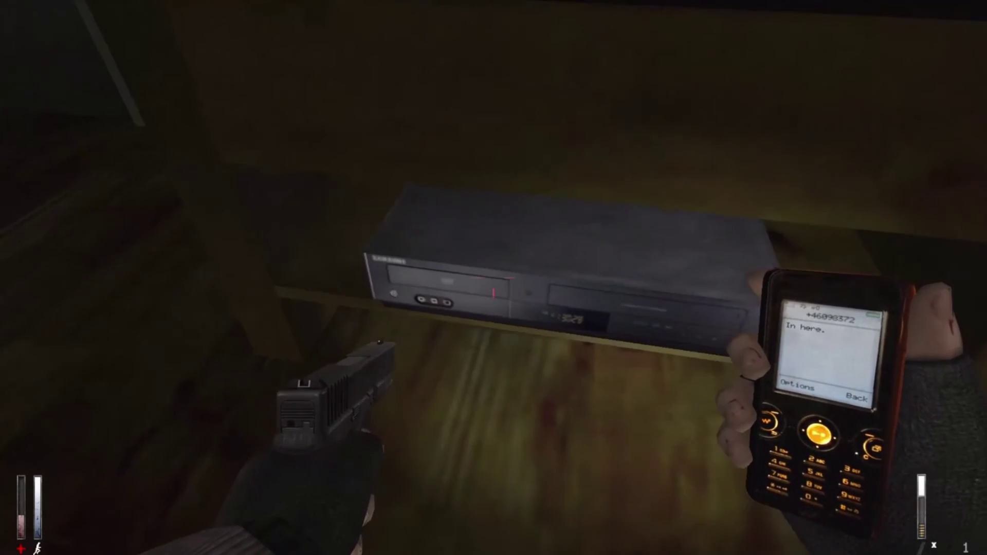
key(a)
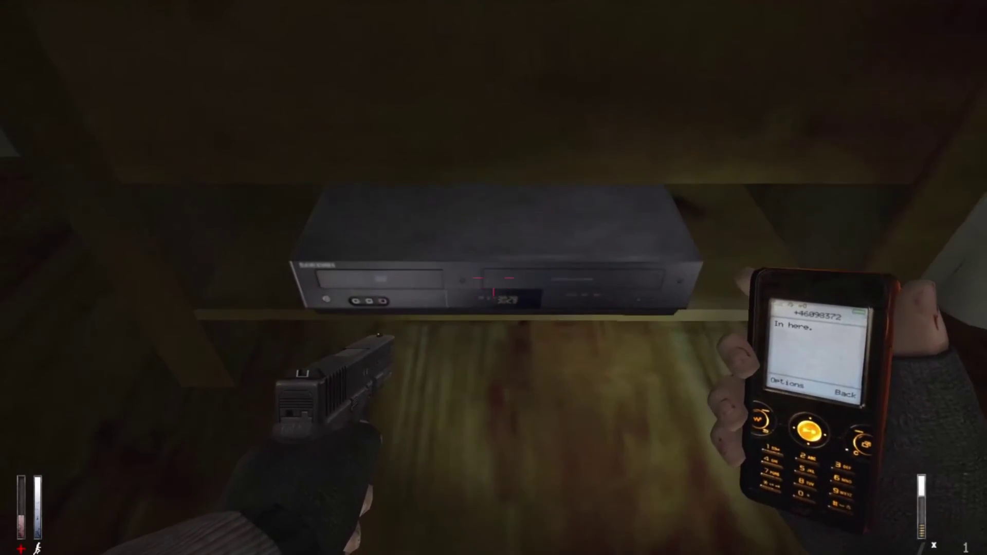
key(a)
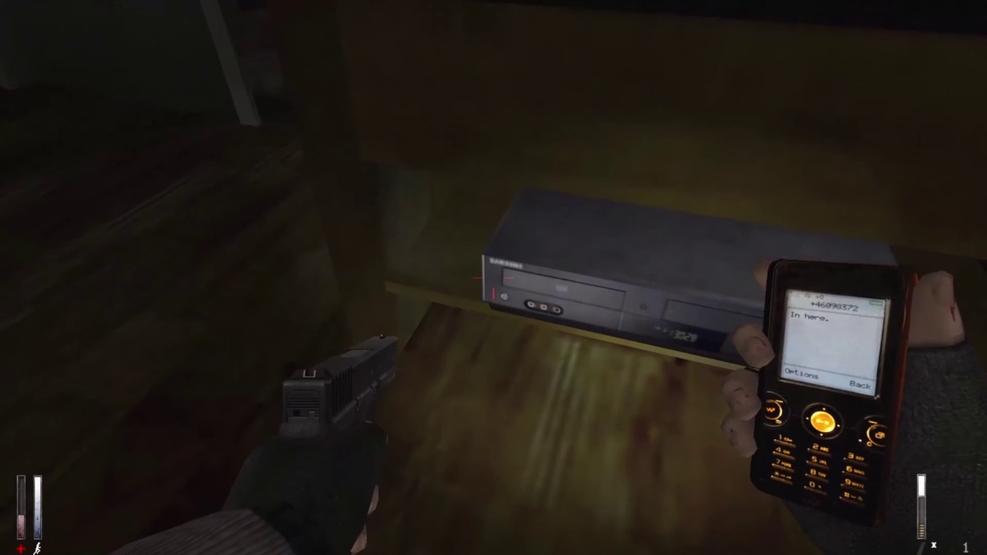